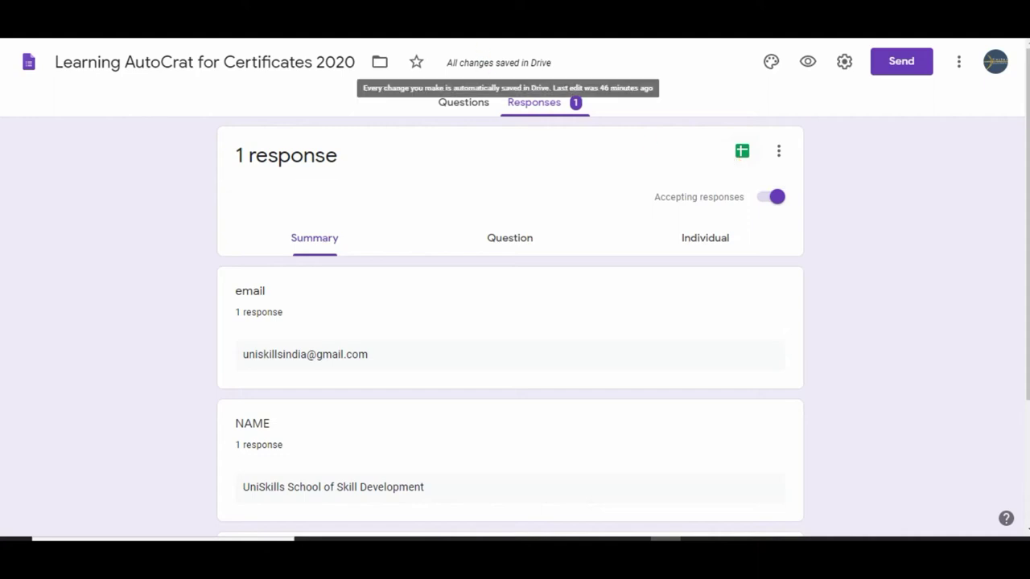
Step: Select the empty text boxes under 'presented to' and 'from' on the certificate
left_click(743, 153)
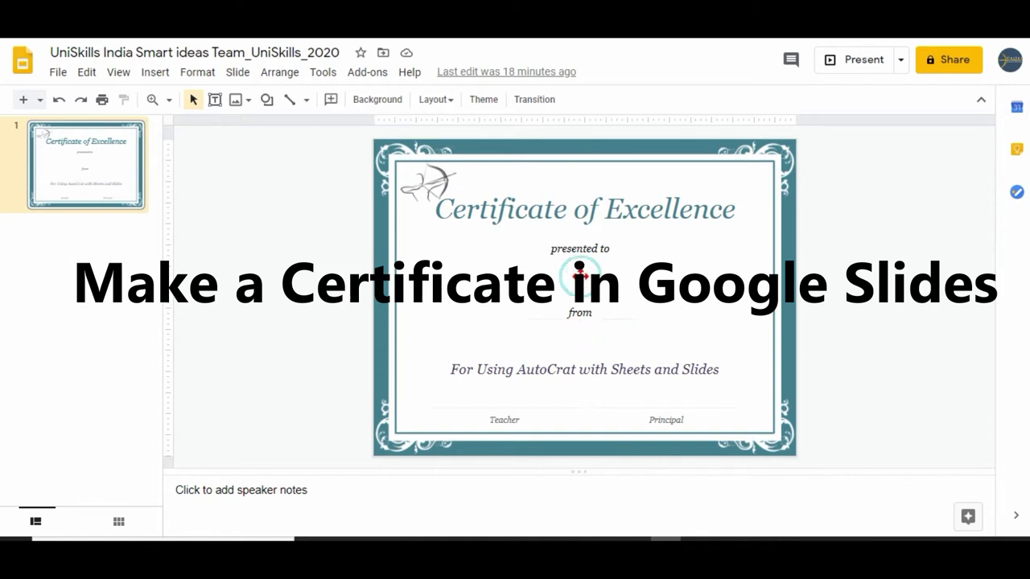
left_click(583, 283)
left_click(580, 337)
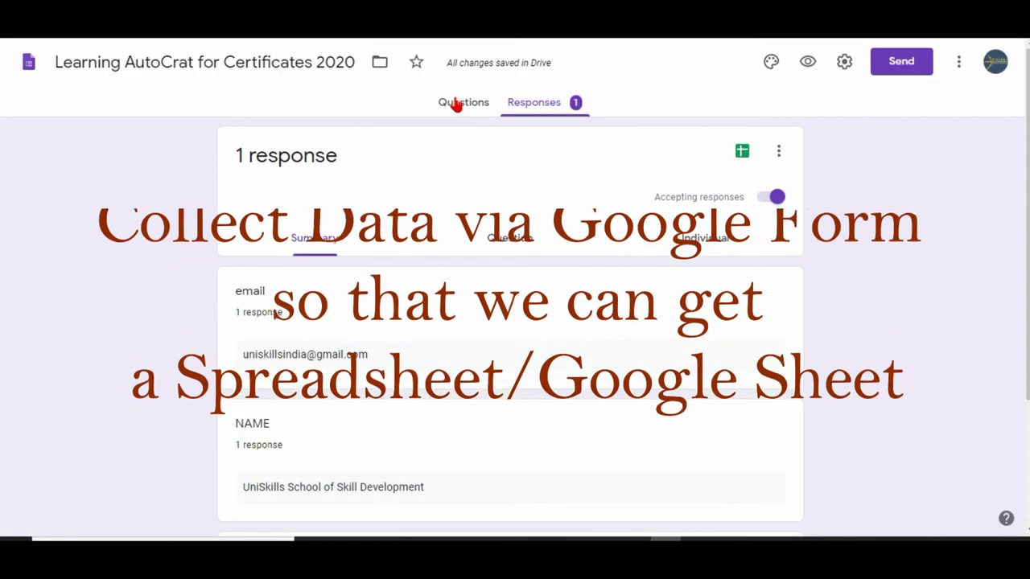
Step: Preview the form and check its email, NAME and Institution question labels
left_click(457, 103)
scroll(271, 300, "down", 1)
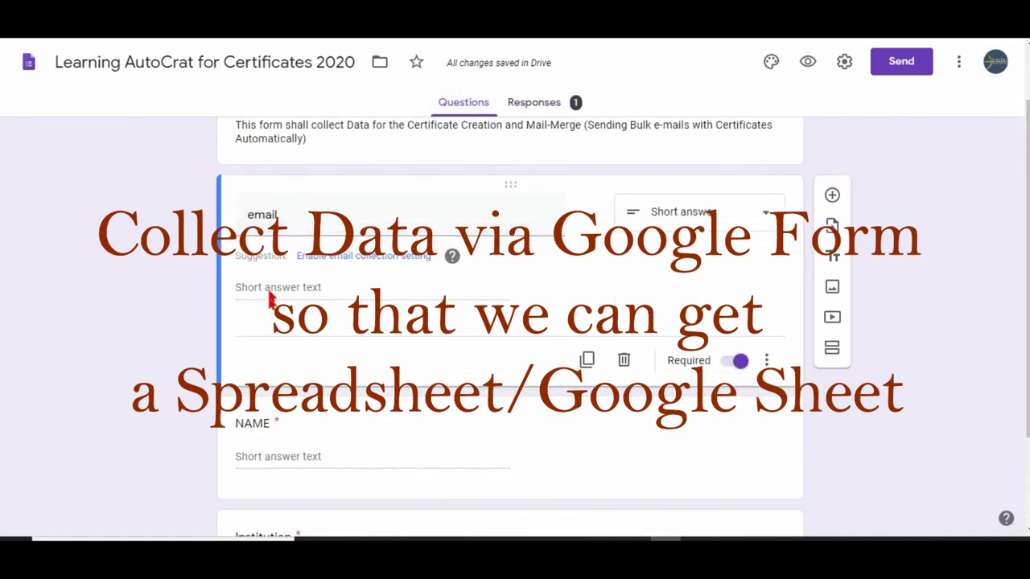
left_click(807, 62)
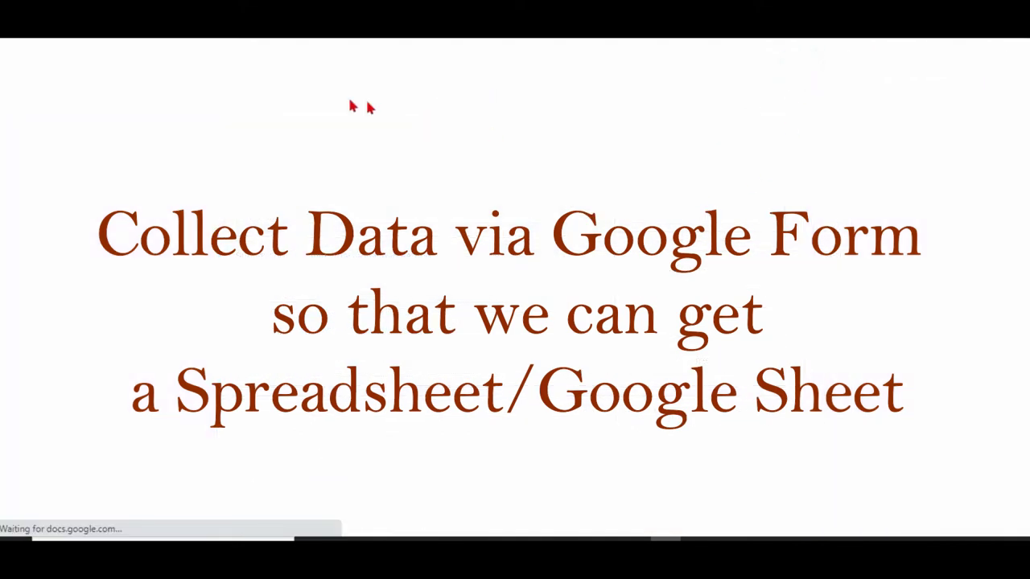
double_click(296, 214)
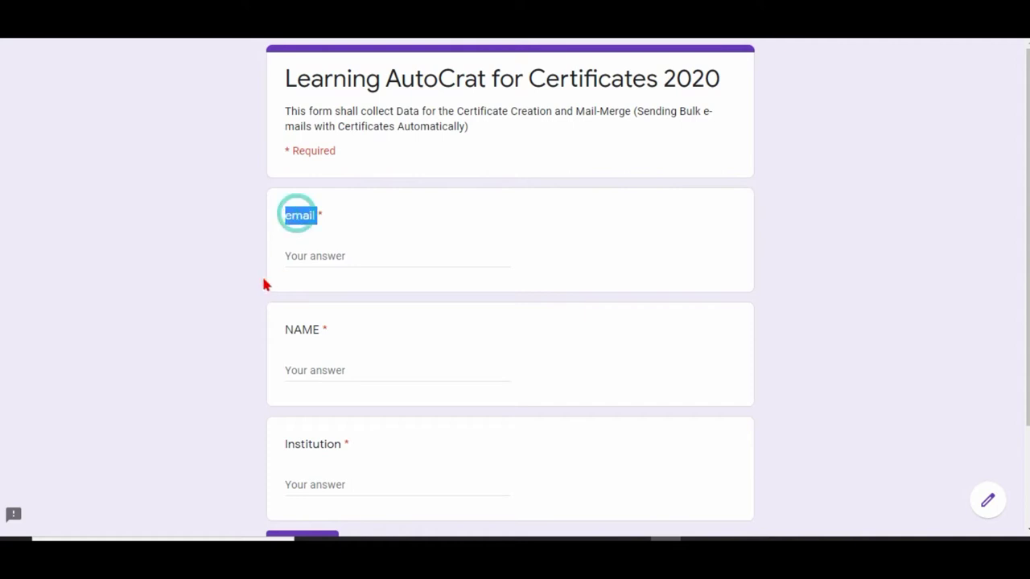
scroll(287, 304, "down", 1)
double_click(302, 255)
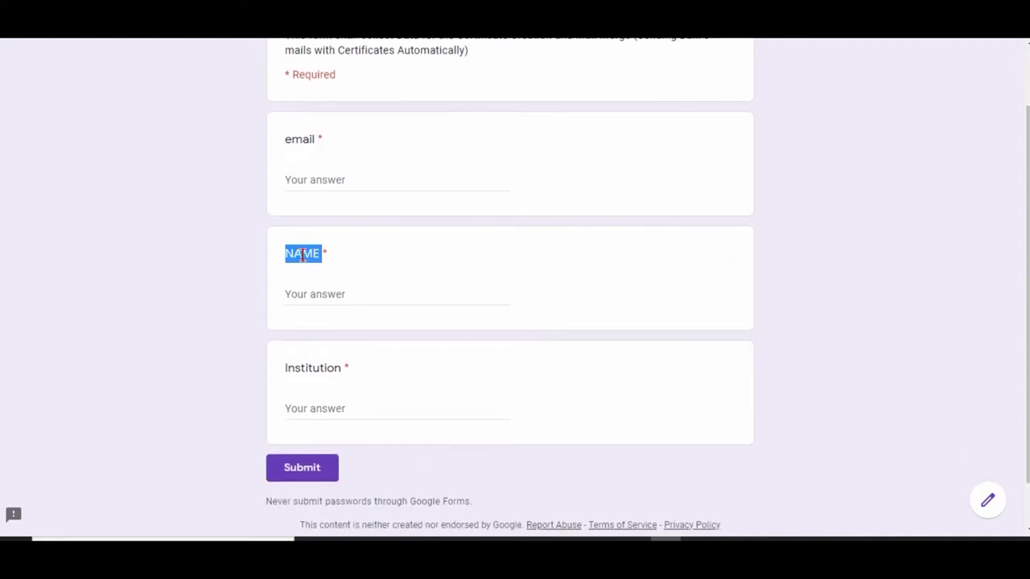
scroll(213, 390, "down", 1)
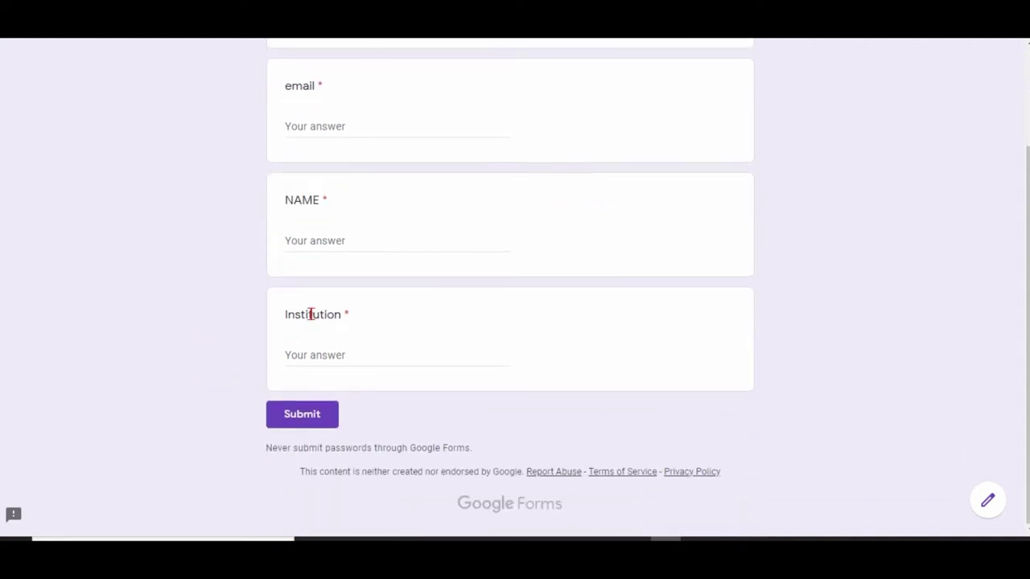
double_click(311, 314)
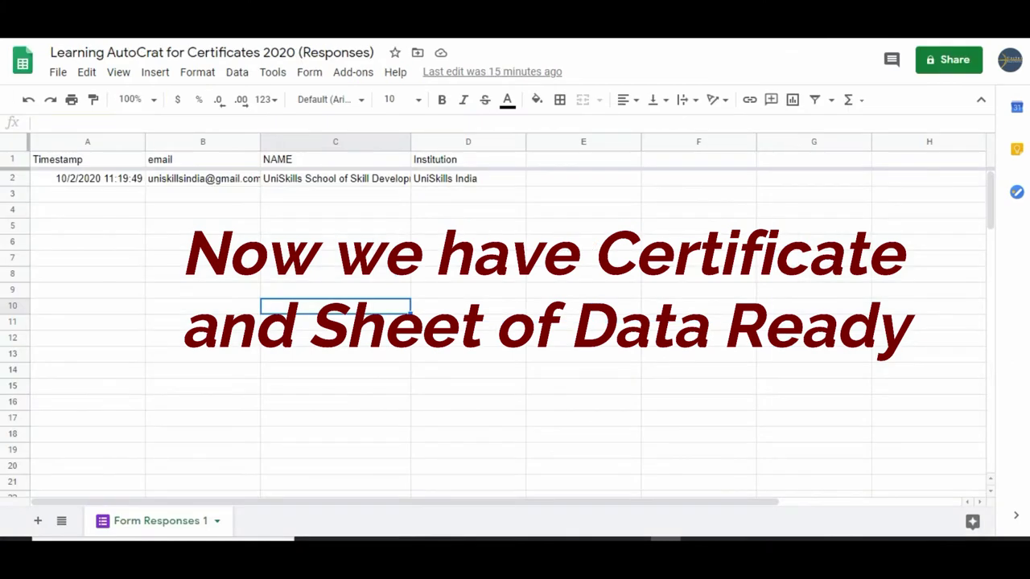
Step: Copy the NAME header text from cell C1 of the responses sheet
left_click(172, 165)
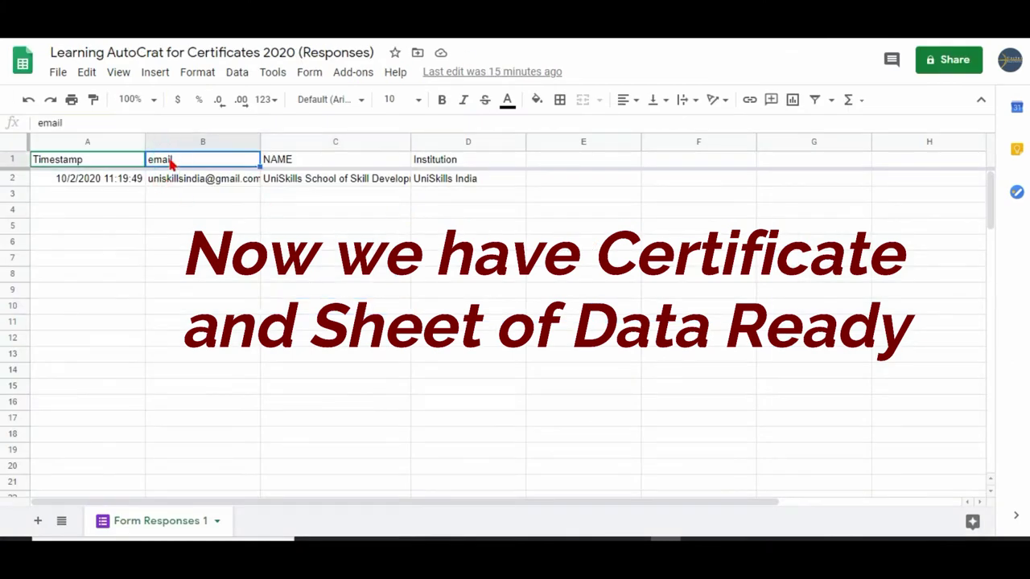
right_click(329, 161)
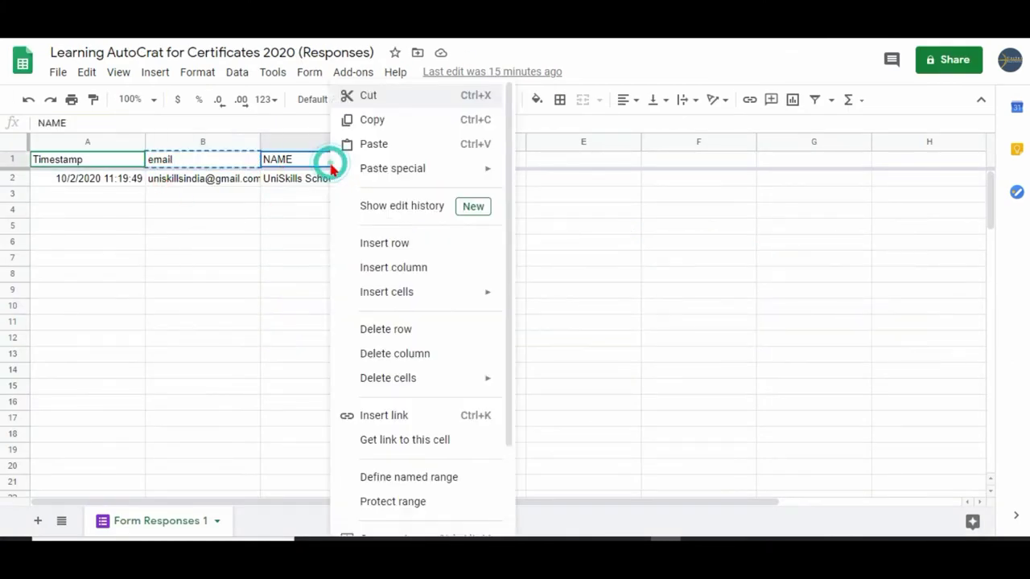
left_click(369, 119)
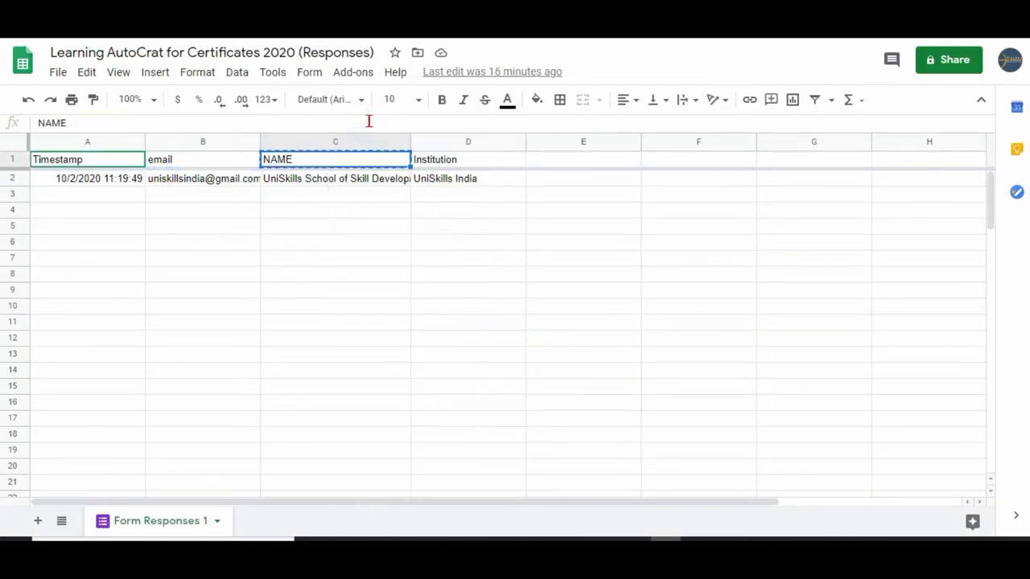
right_click(344, 165)
left_click(384, 119)
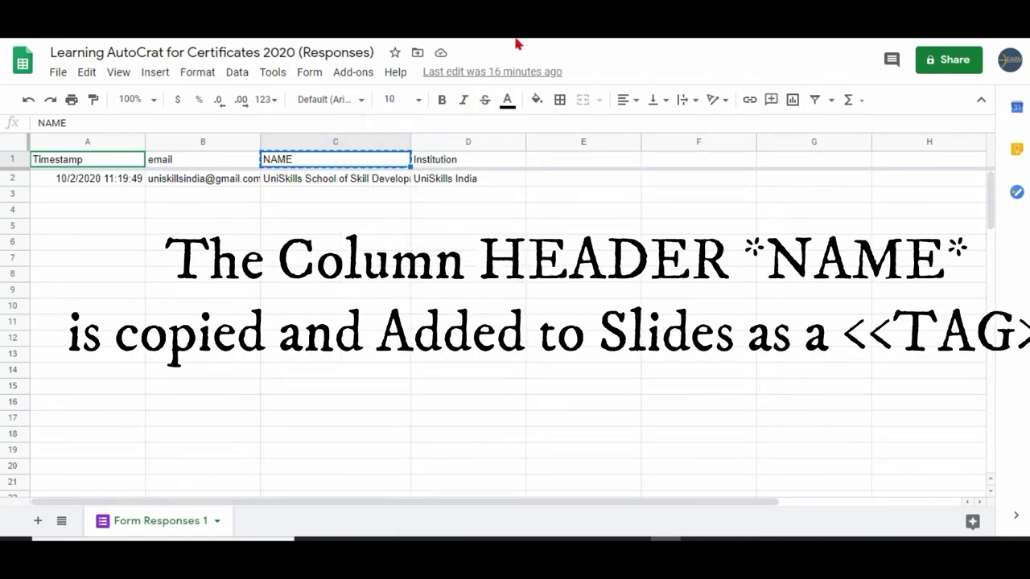
Step: Put a bold, dark-blue, size-22 <<NAME>> tag under 'presented to'
left_click(580, 275)
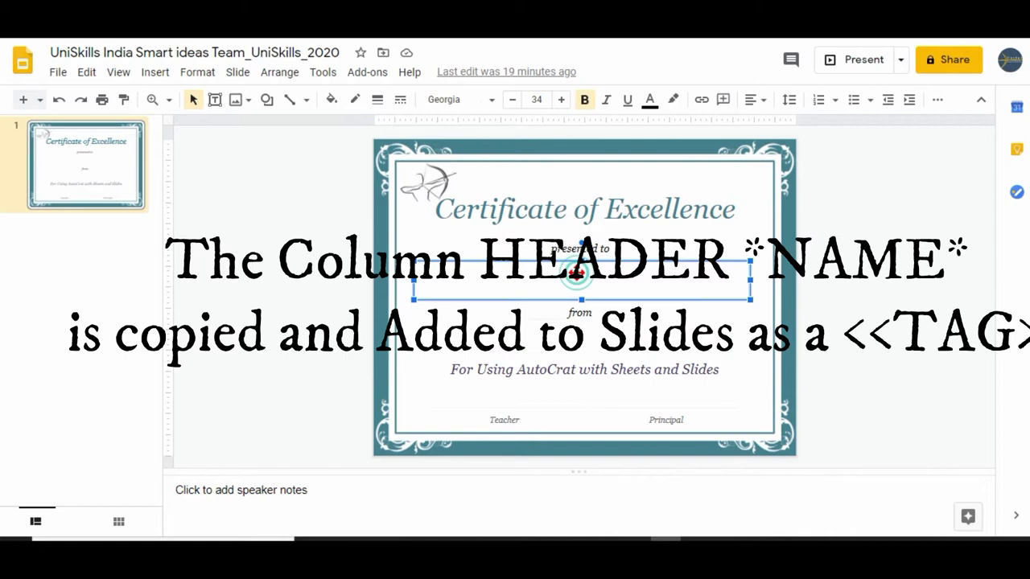
left_click(574, 276)
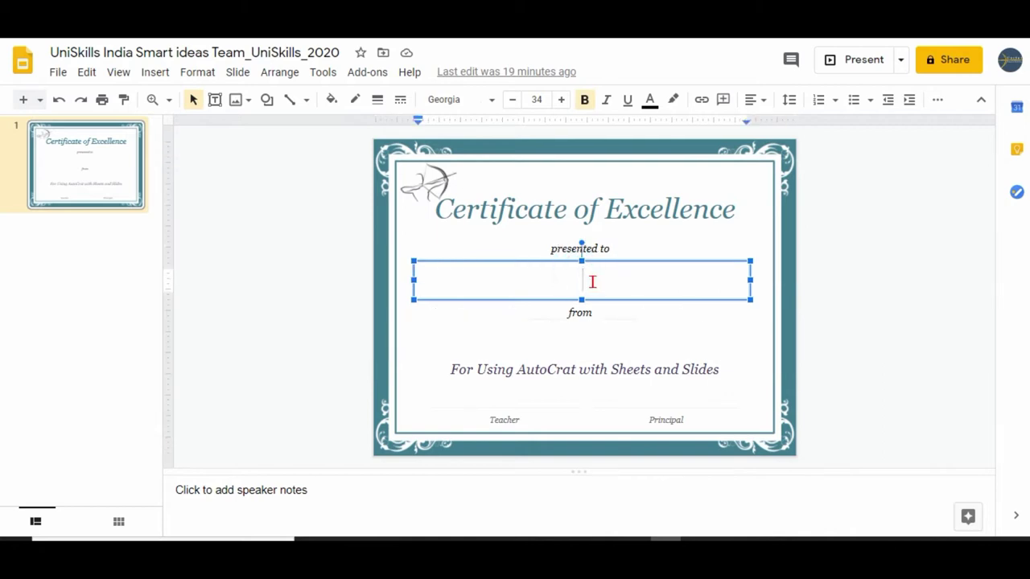
key("ctrl+v")
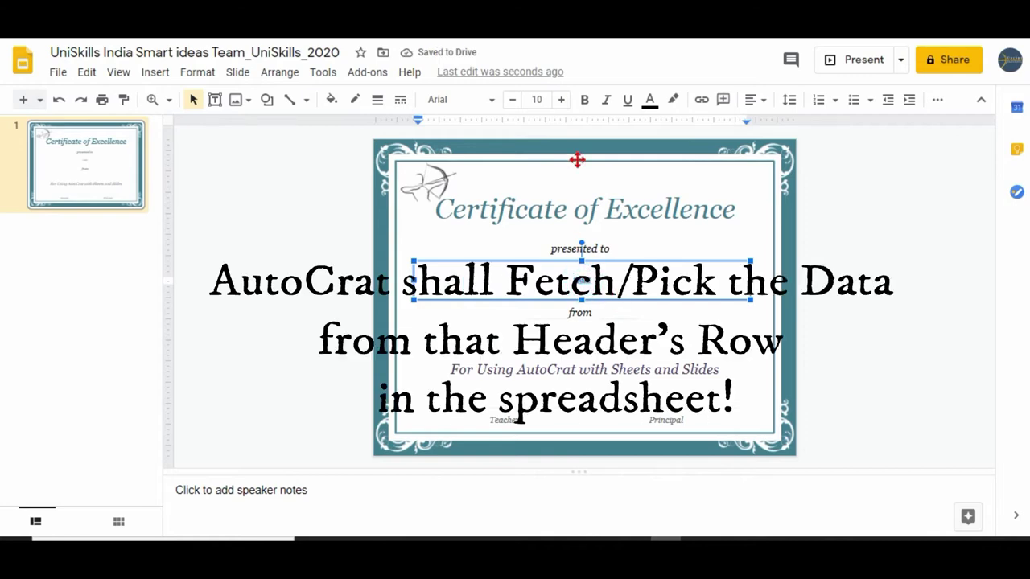
left_click(537, 99)
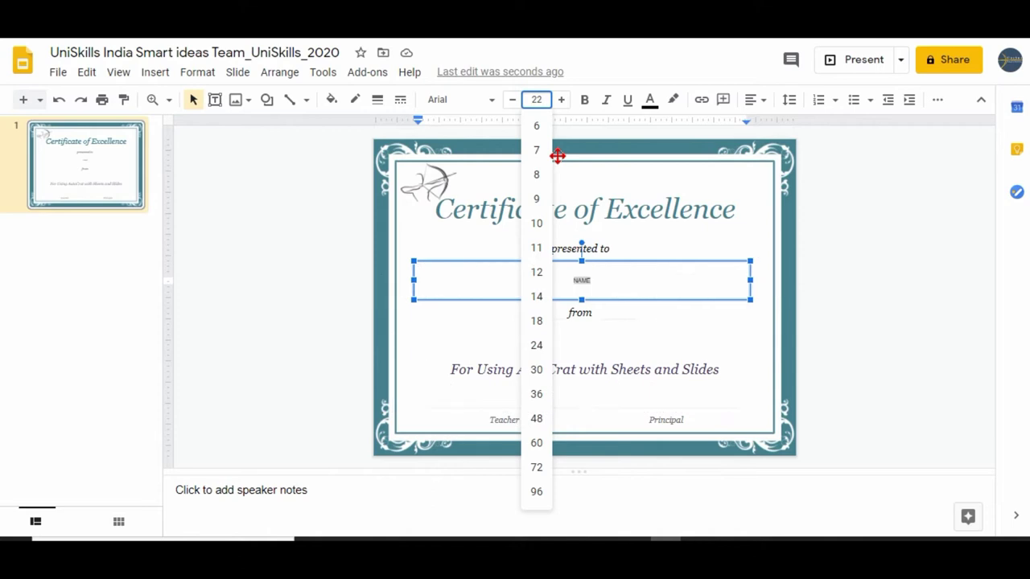
key("Return")
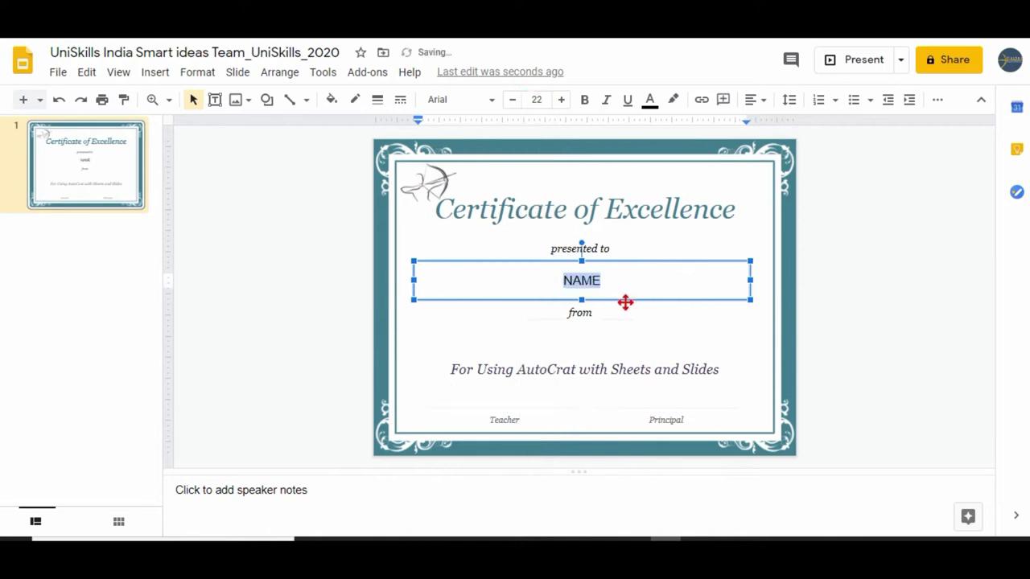
left_click(584, 100)
left_click(651, 110)
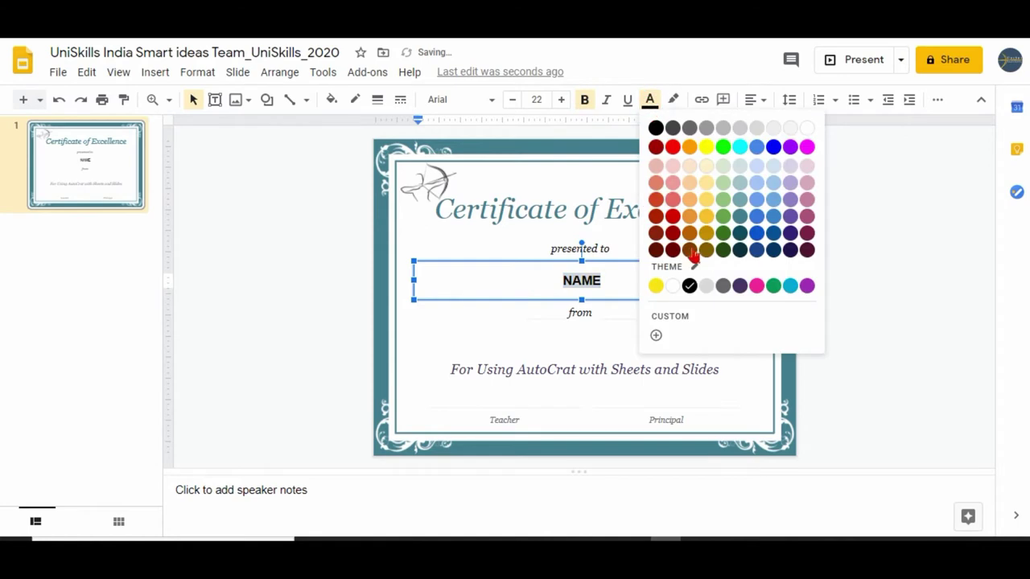
left_click(773, 234)
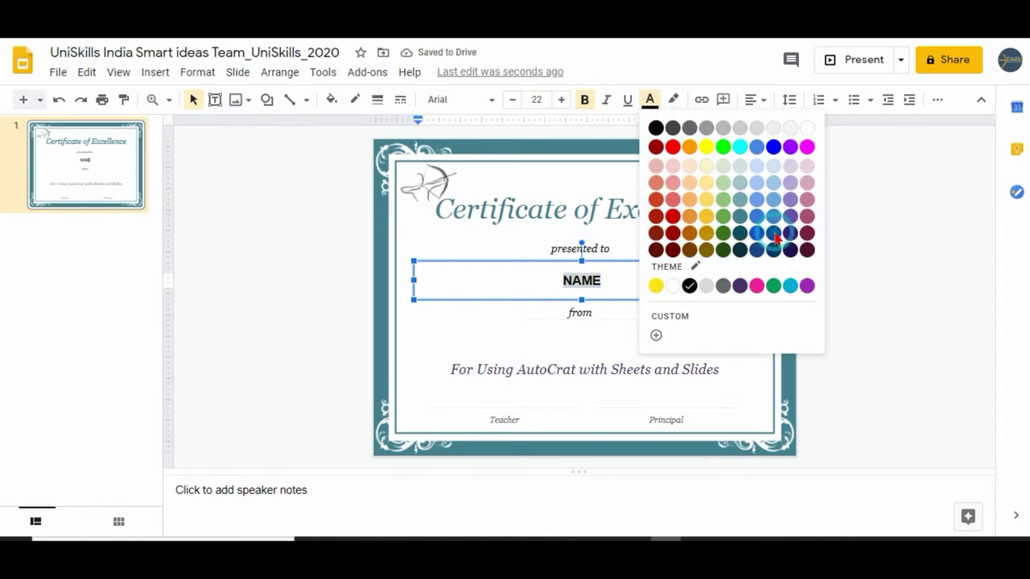
type("<<NAME>>")
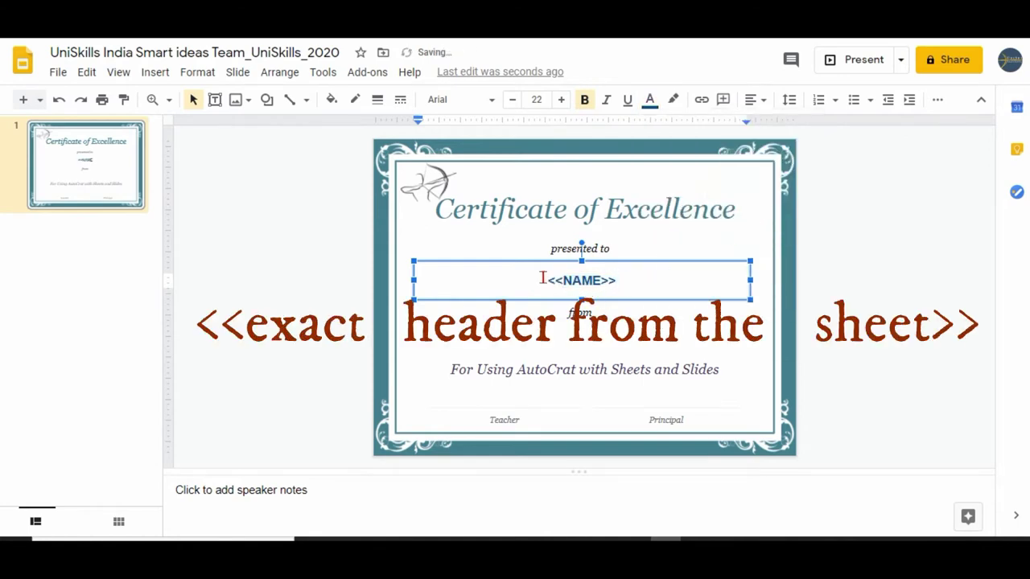
left_click_drag(547, 280, 631, 275)
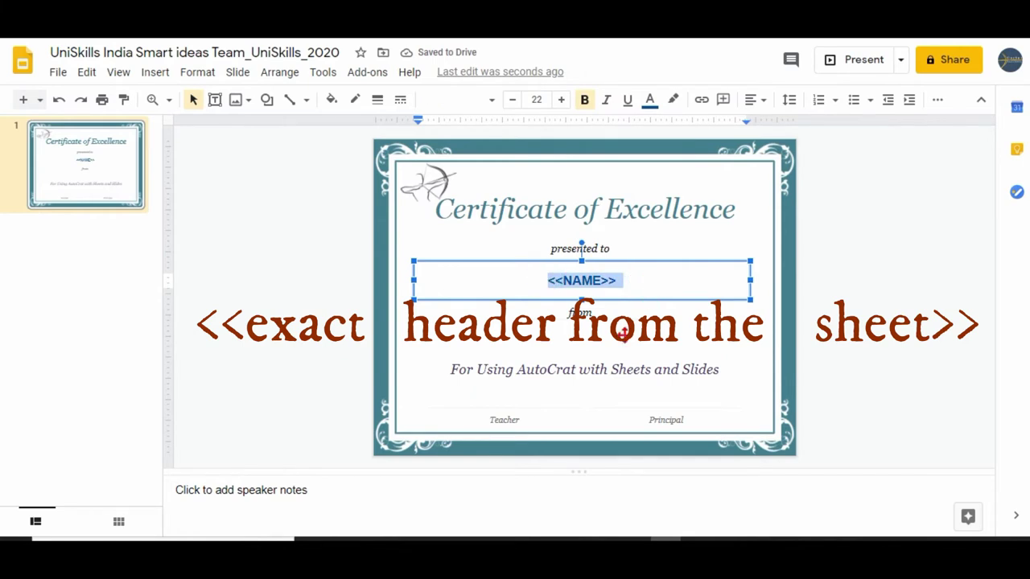
Step: Paste Institution under 'from' as bold blue size-18 text and reposition the box
left_click(581, 341)
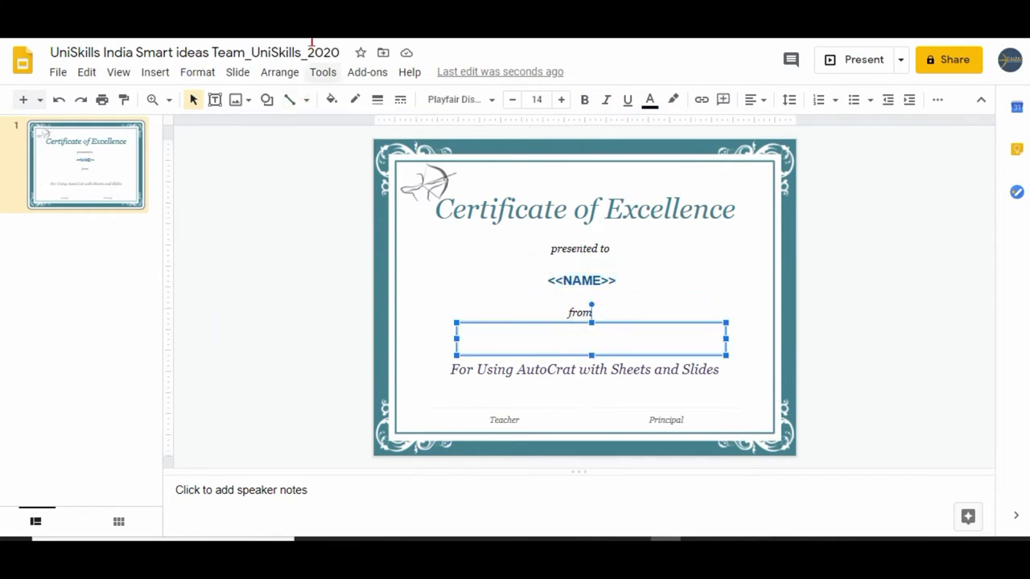
left_click(639, 341)
key("ctrl+v")
left_click(543, 99)
left_click(537, 320)
left_click(651, 99)
left_click(697, 285)
left_click(584, 99)
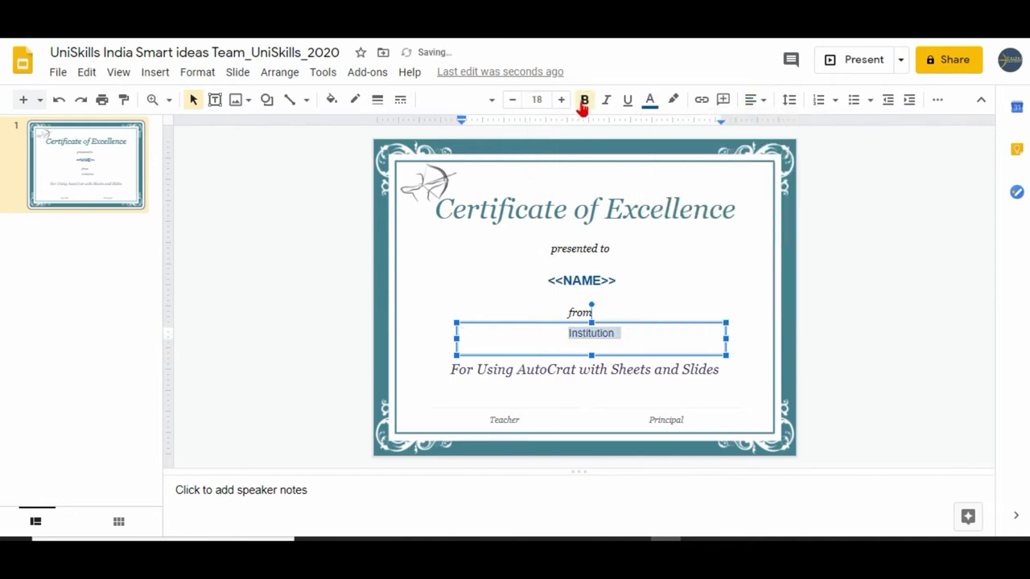
left_click_drag(611, 320, 719, 342)
Step: Nudge the <<NAME>> box and wrap the Institution text as <<Institution>>
left_click(455, 287)
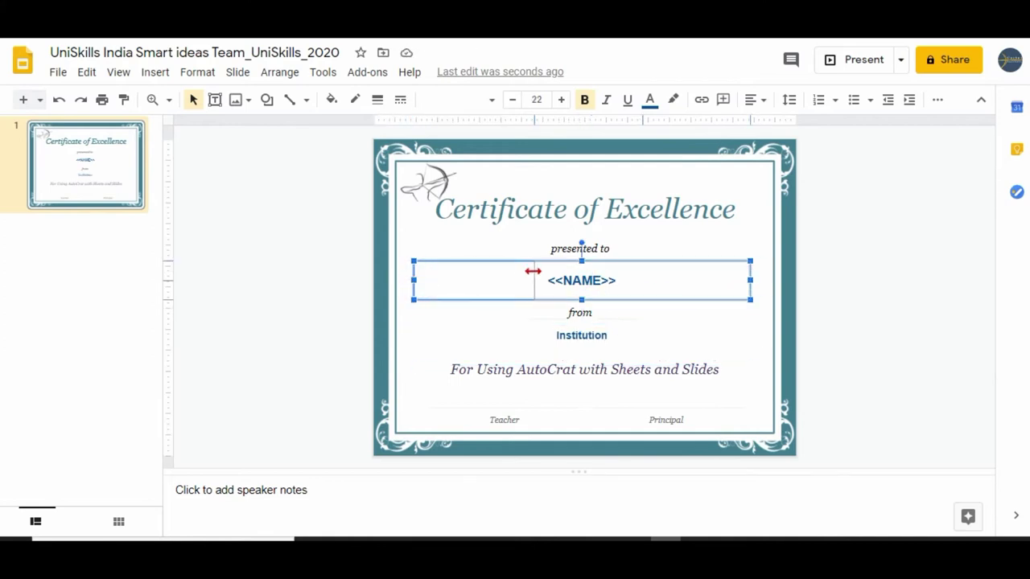
key("Escape")
left_click(588, 341)
key("Home")
type("<<")
key("End")
type(">>")
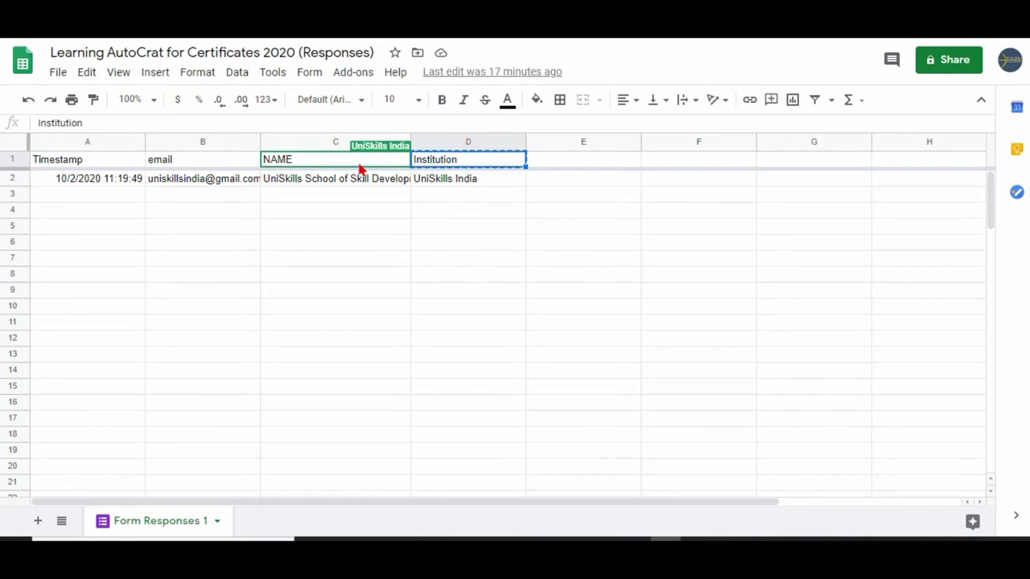
Step: Select the Institution header in D1 and open the Add-ons menu
left_click(443, 233)
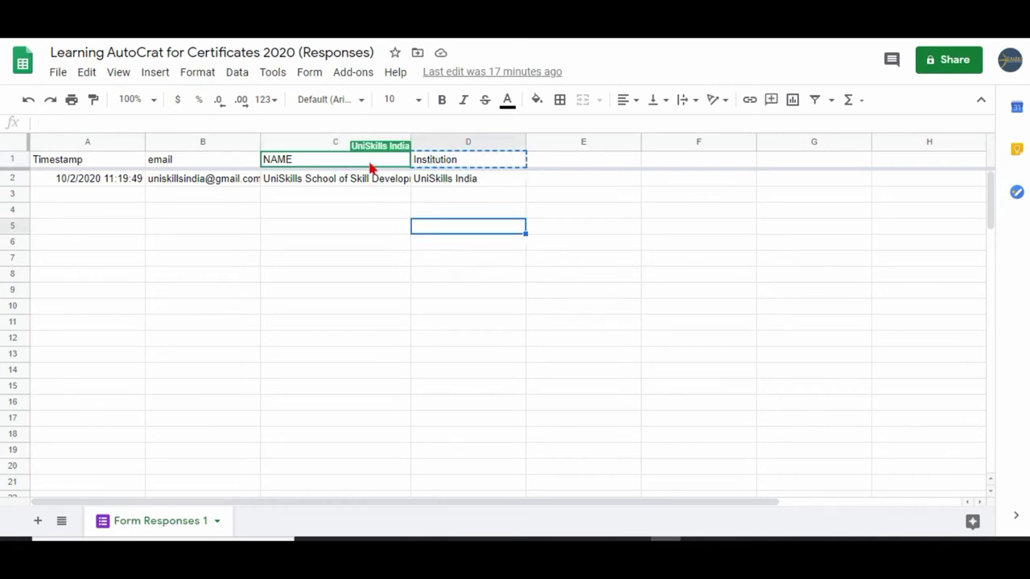
left_click(448, 159)
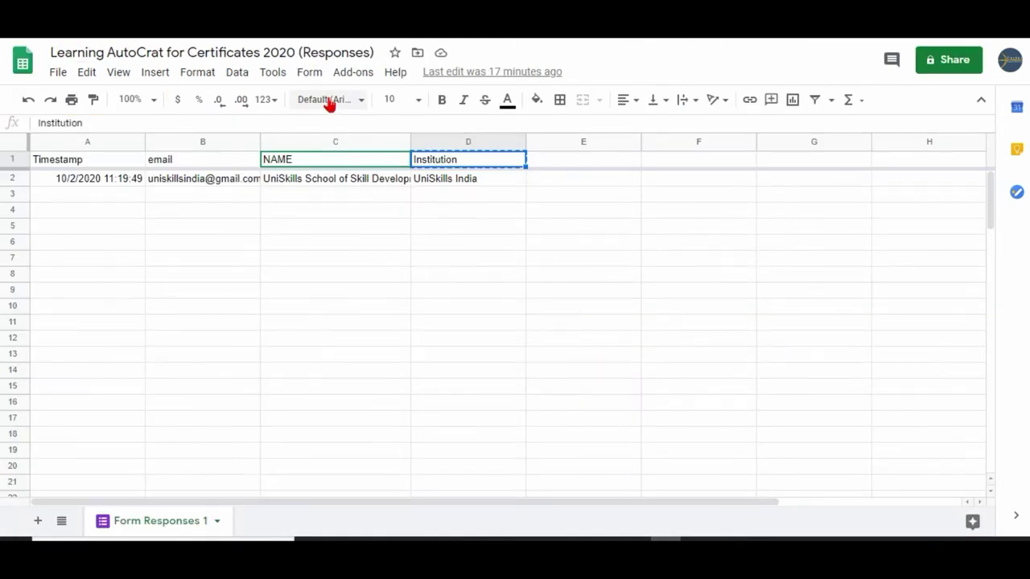
left_click(354, 74)
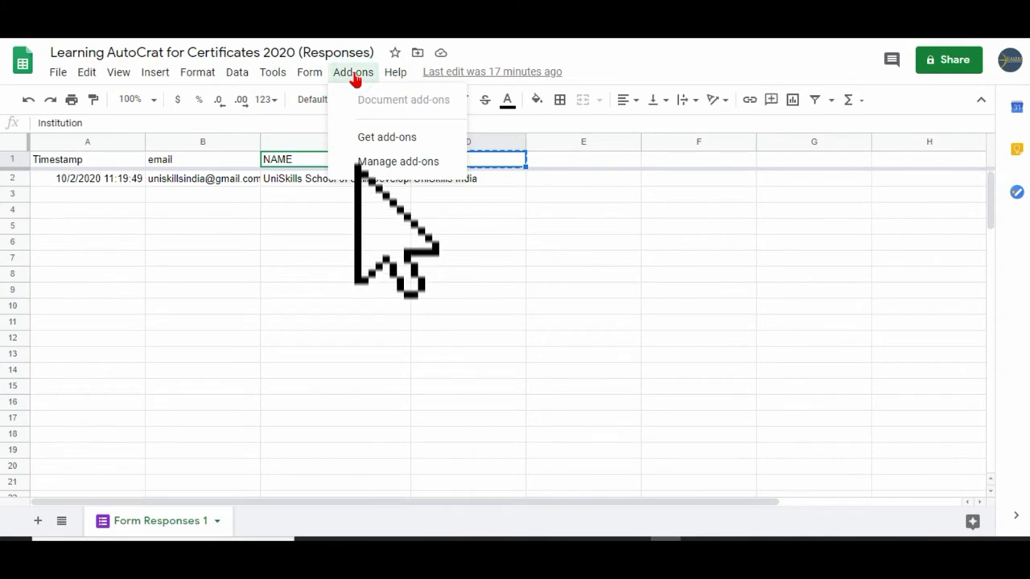
Step: Find Autocrat in the add-on marketplace and start installing it
left_click(392, 138)
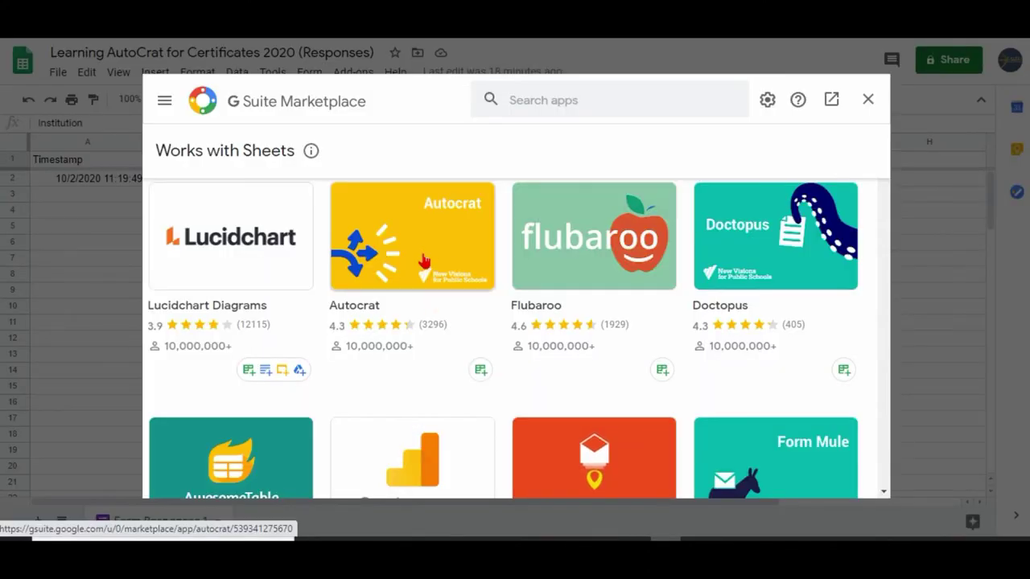
left_click(424, 262)
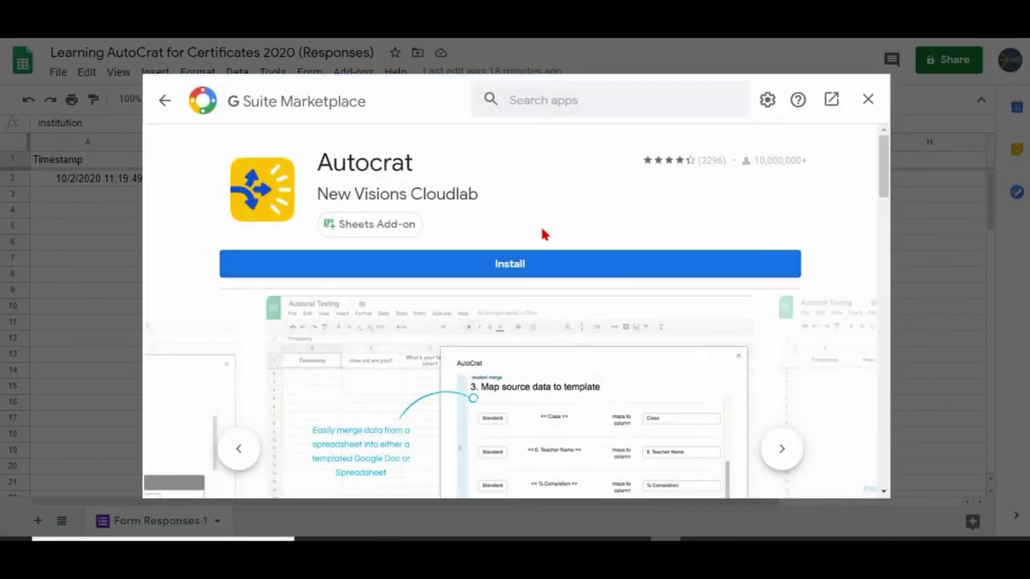
double_click(334, 162)
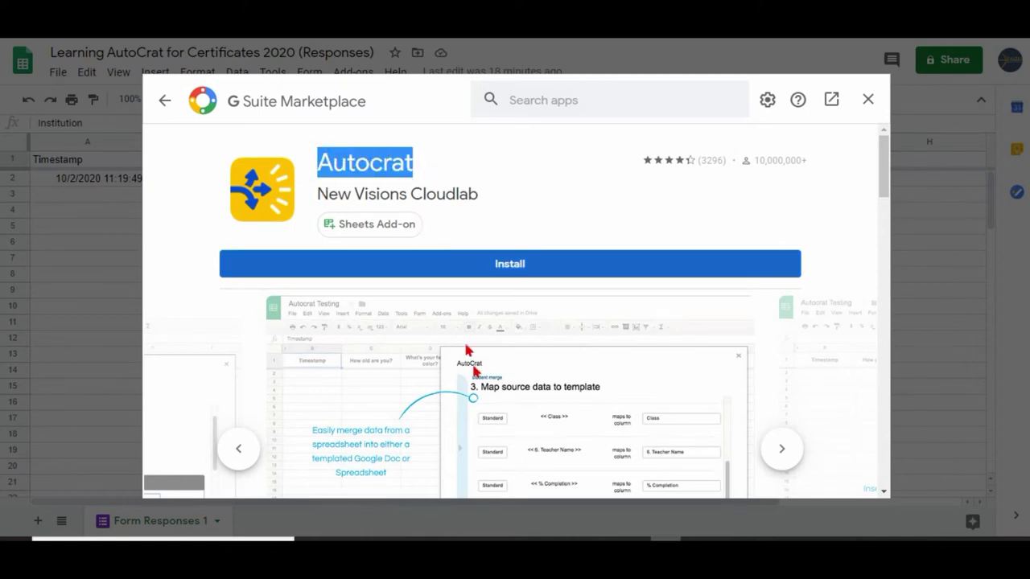
scroll(339, 348, "down", 2)
left_click(782, 296)
scroll(684, 289, "up", 2)
left_click(572, 265)
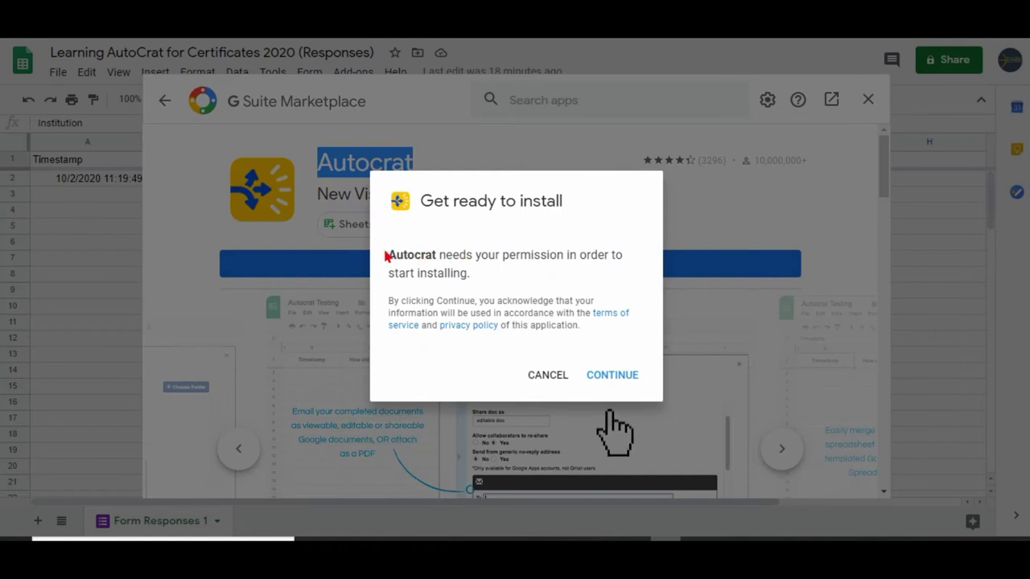
Step: Authorize Autocrat with the Google account, close the marketplace, and check Add-ons
left_click_drag(387, 256, 488, 280)
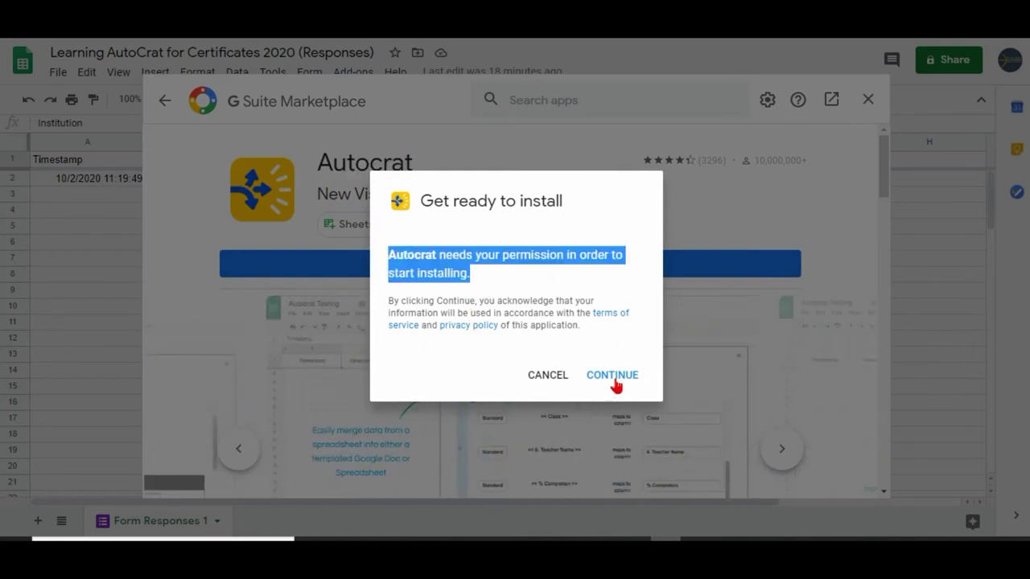
left_click(613, 377)
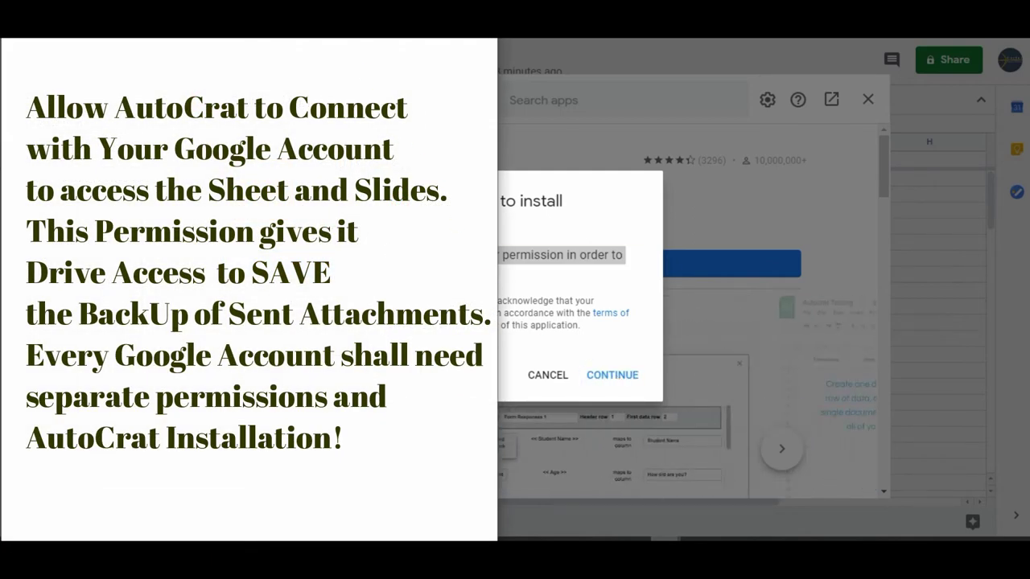
left_click(212, 298)
scroll(265, 346, "down", 10)
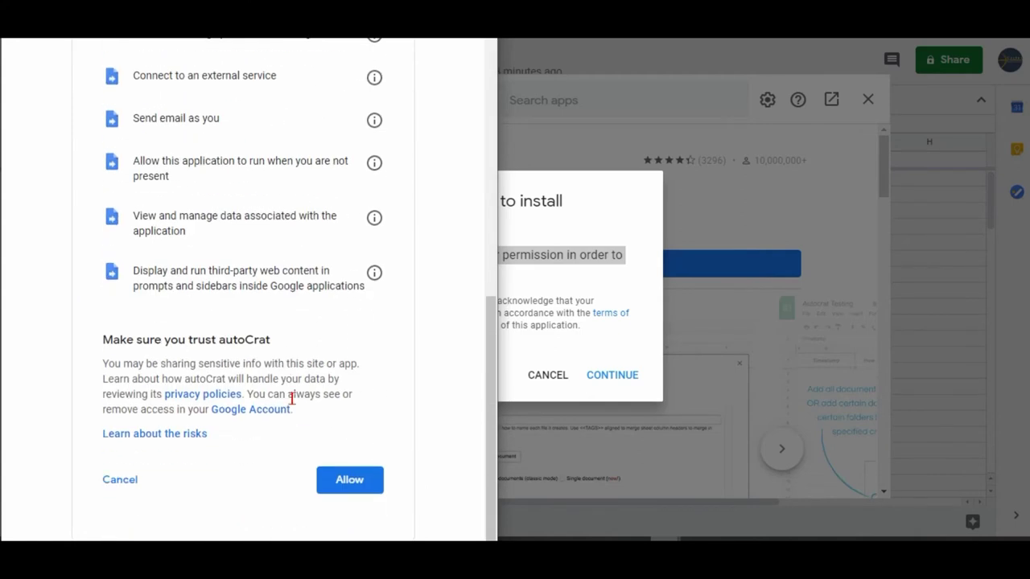
left_click(346, 476)
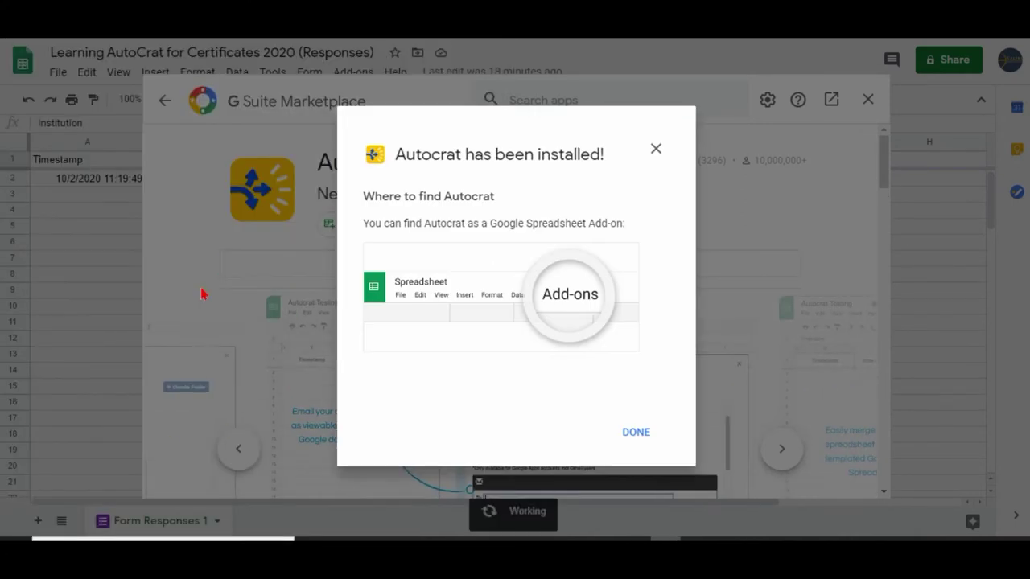
left_click(635, 432)
left_click(867, 99)
left_click(353, 72)
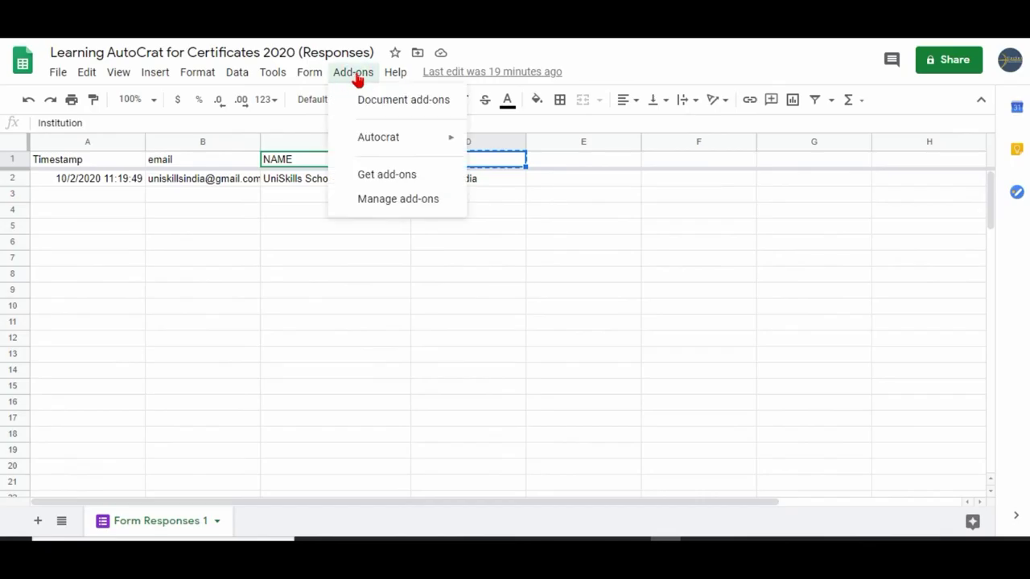
Step: Launch Autocrat and create a new merge job named UniSkills AutoCrat TEST
mouse_move(400, 141)
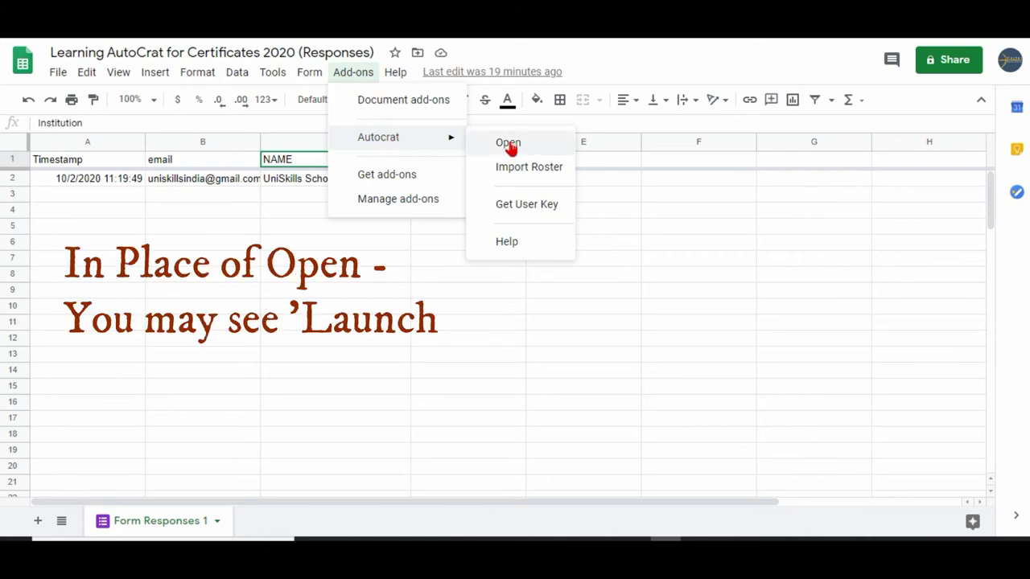
left_click(507, 142)
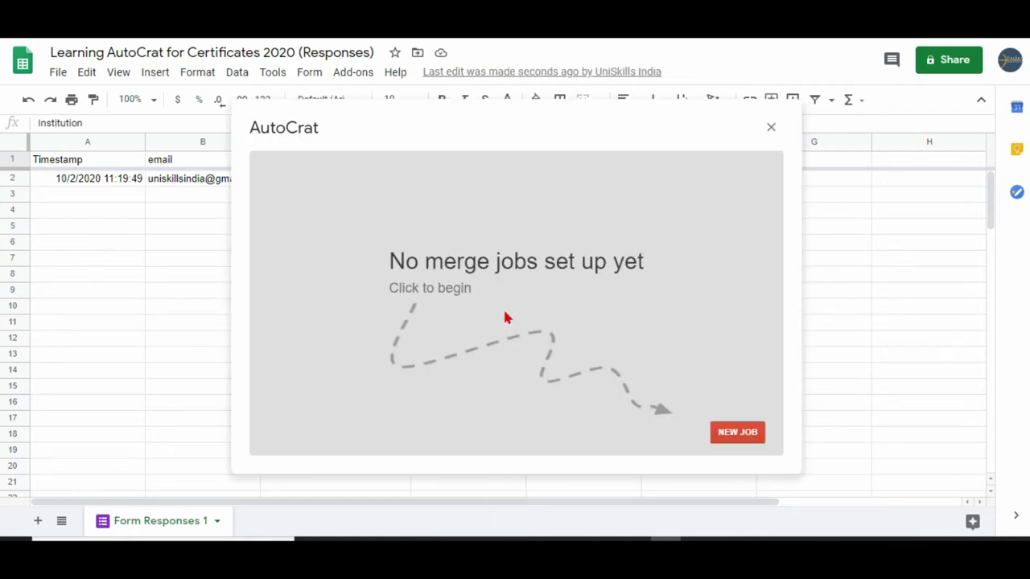
left_click_drag(389, 262, 678, 260)
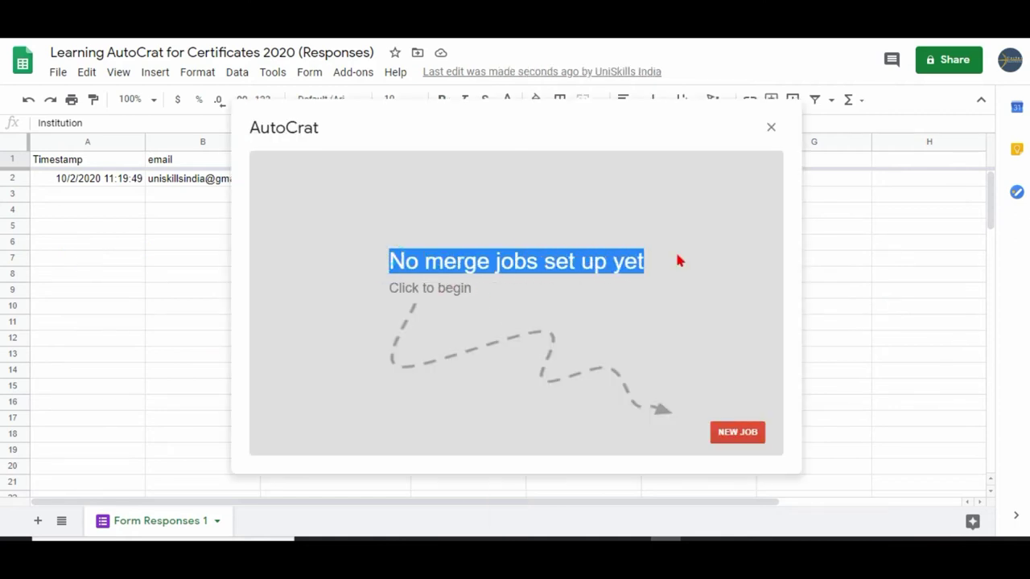
left_click(738, 433)
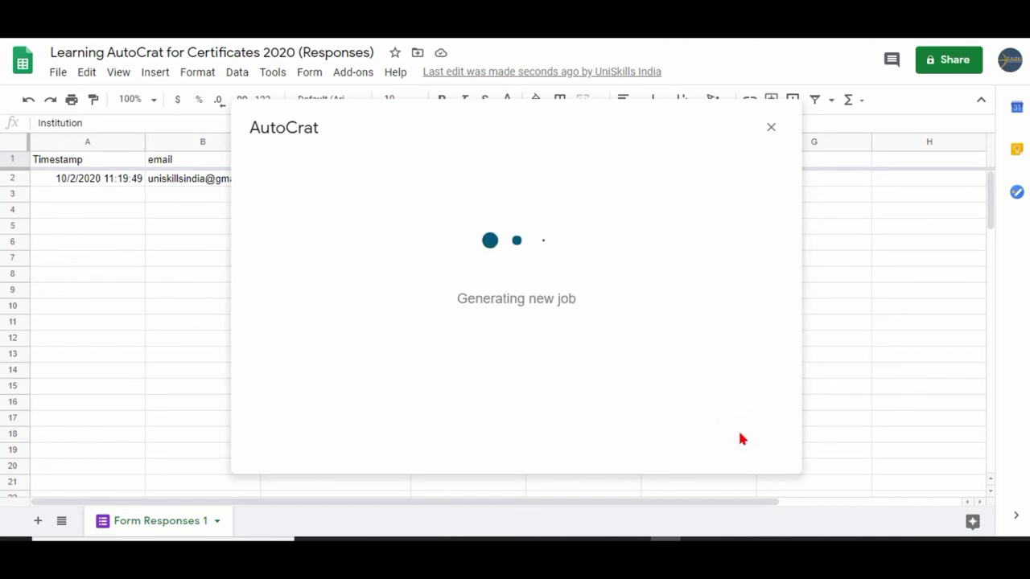
left_click(313, 230)
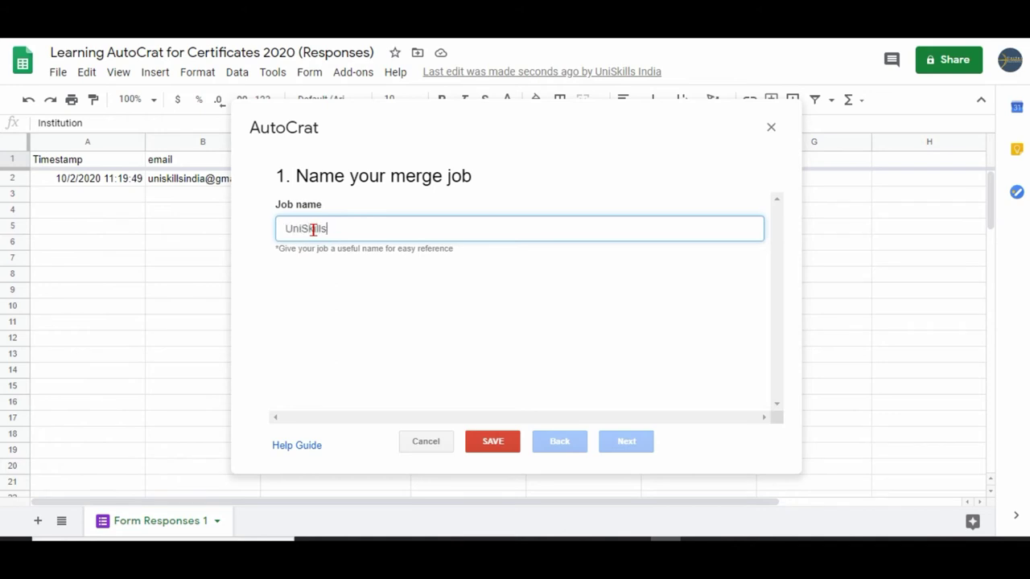
type("AutoCrat TEST")
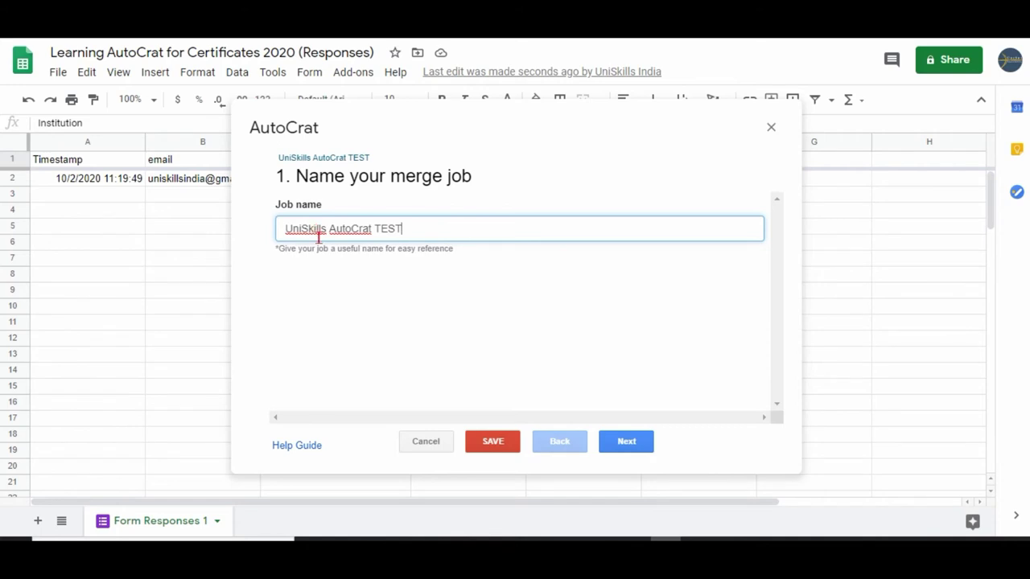
left_click(633, 446)
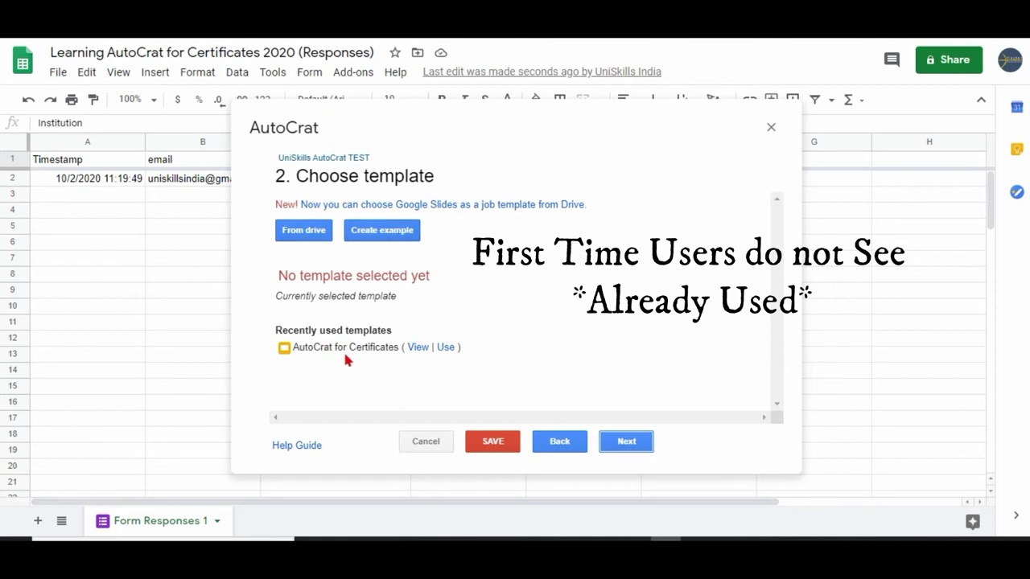
Step: Note the recent AutoCrat for Certificates template and choose a template from Drive instead
left_click_drag(294, 344, 405, 347)
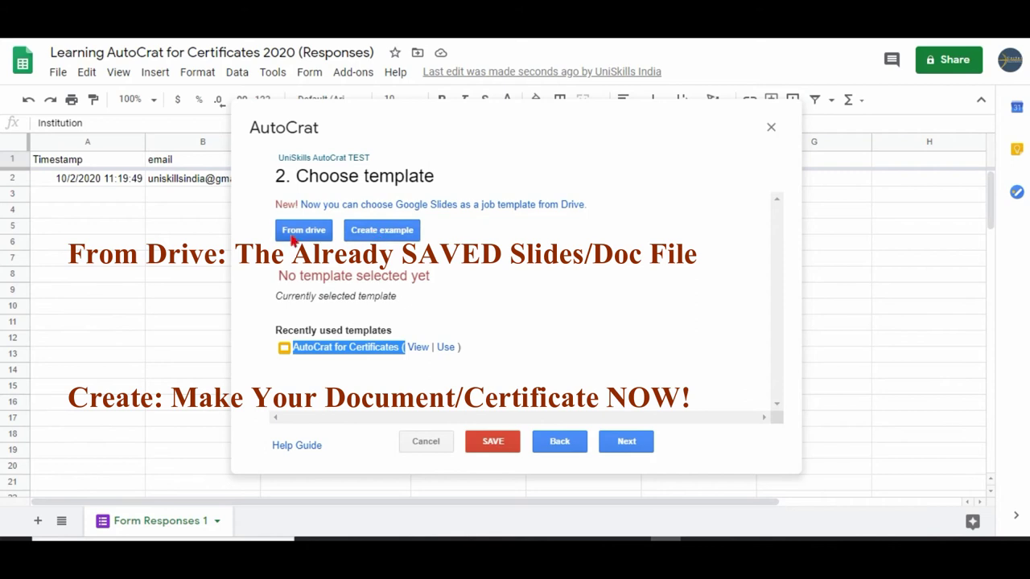
left_click(291, 232)
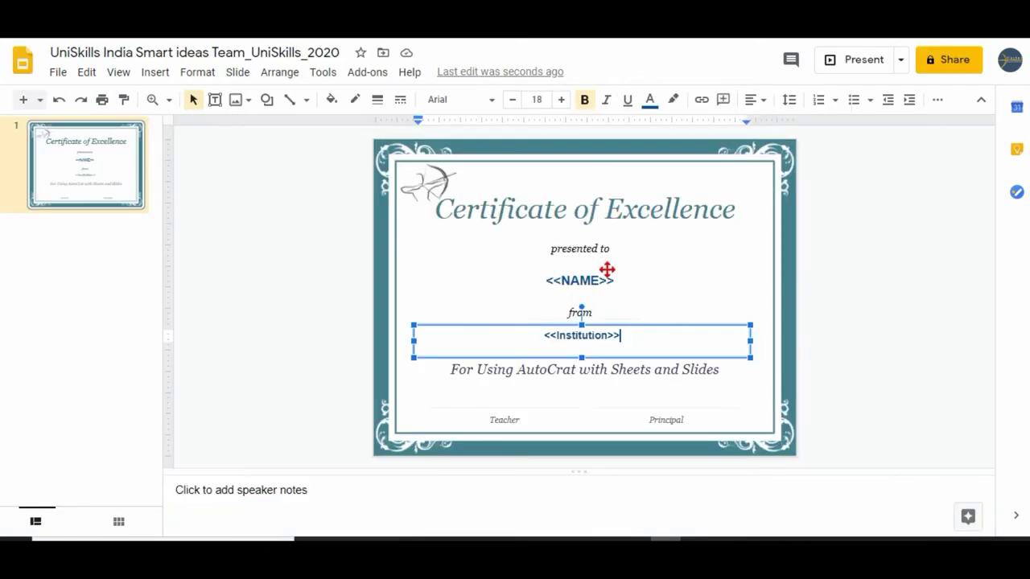
Step: Verify the <<NAME>>, <<Institution>> tags and UniSkills India Smart ideas Team_UniSkills_2020 title
left_click(581, 282)
left_click(577, 340)
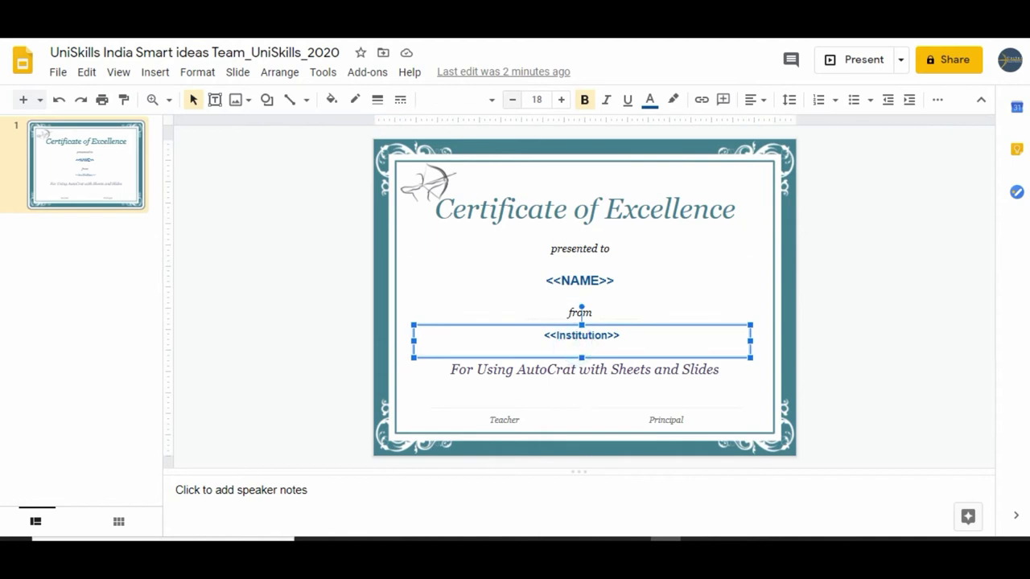
left_click(136, 52)
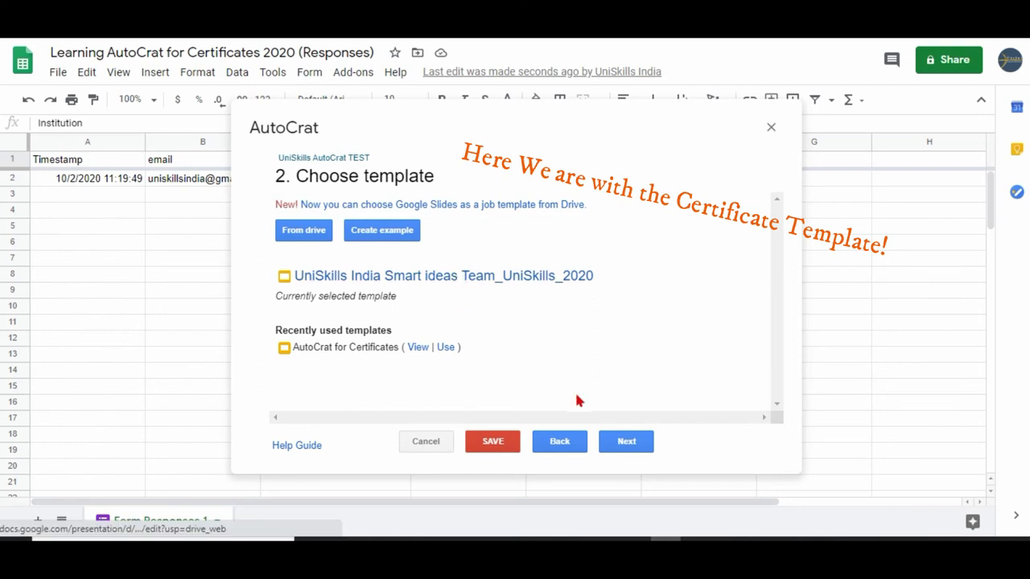
Step: Confirm <<NAME>> and <<Institution>> map to the NAME and Institution columns
left_click(616, 443)
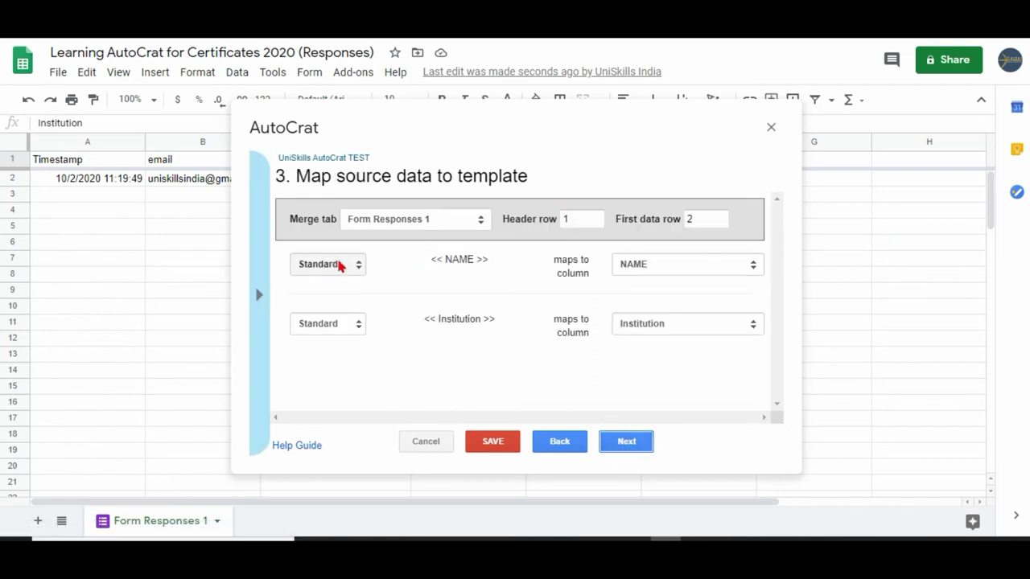
left_click_drag(444, 259, 487, 259)
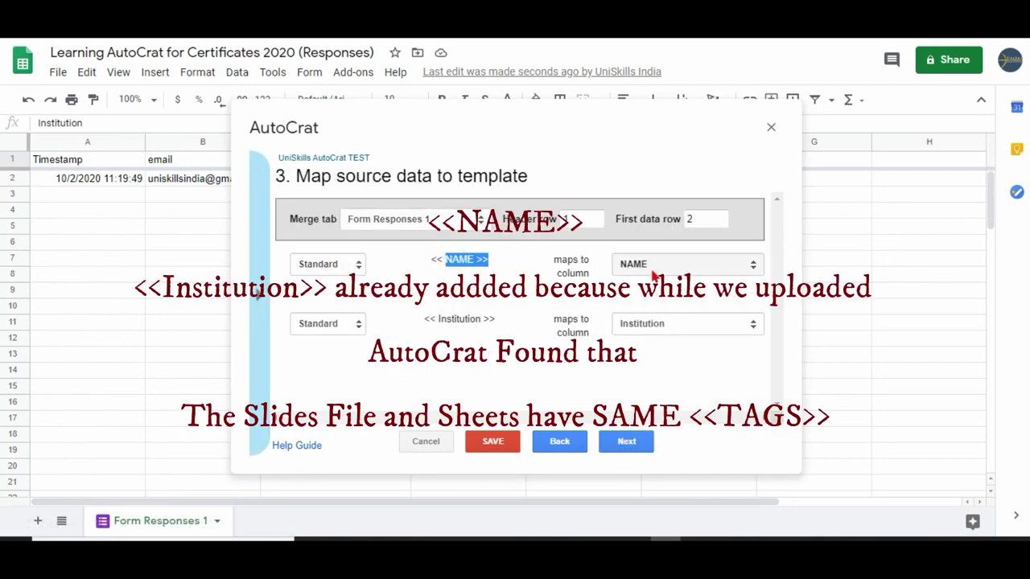
left_click(460, 316)
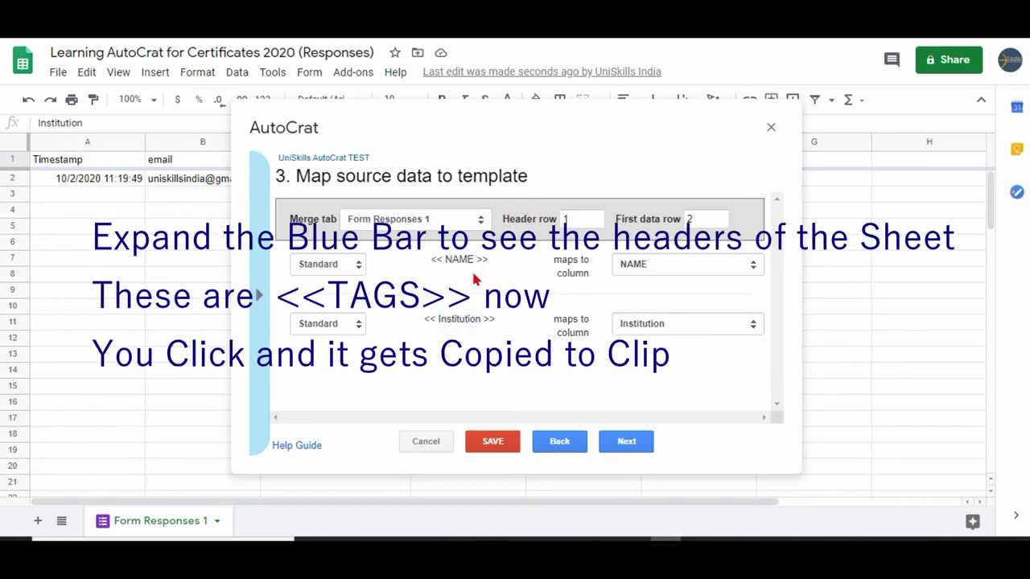
left_click(260, 288)
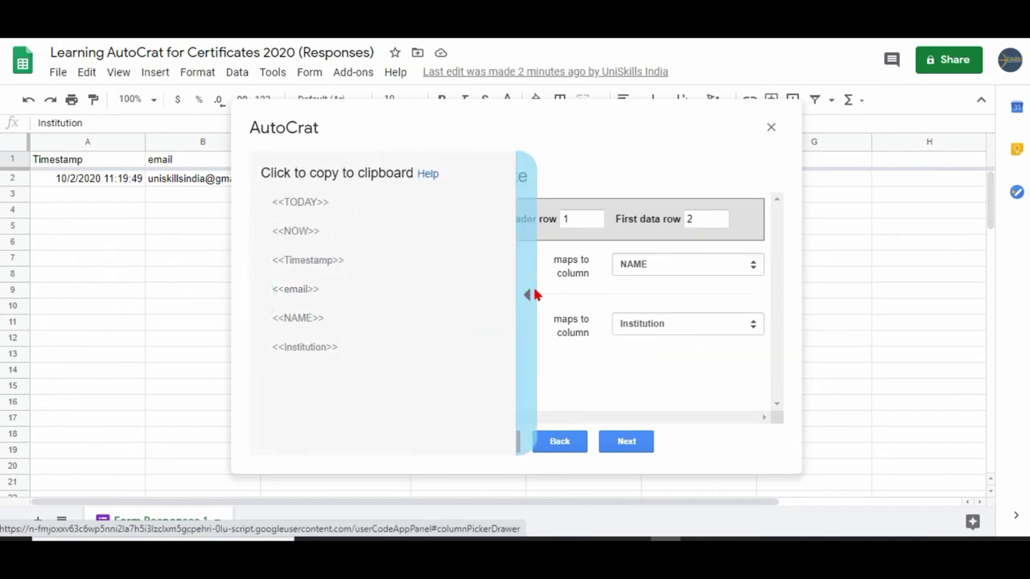
Step: Replace the placeholder output file name with the <<NAME>> tag
left_click(632, 445)
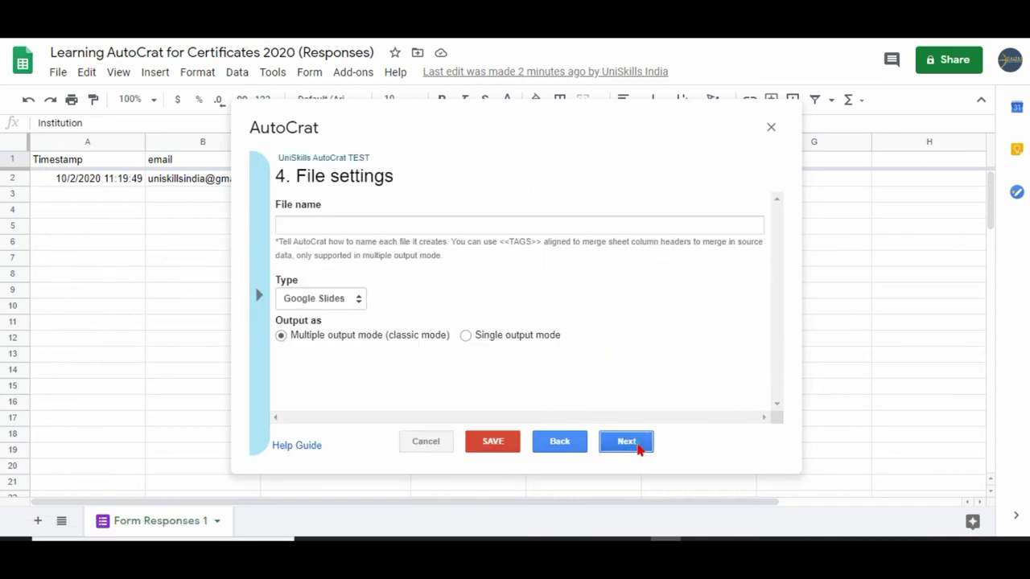
left_click(306, 226)
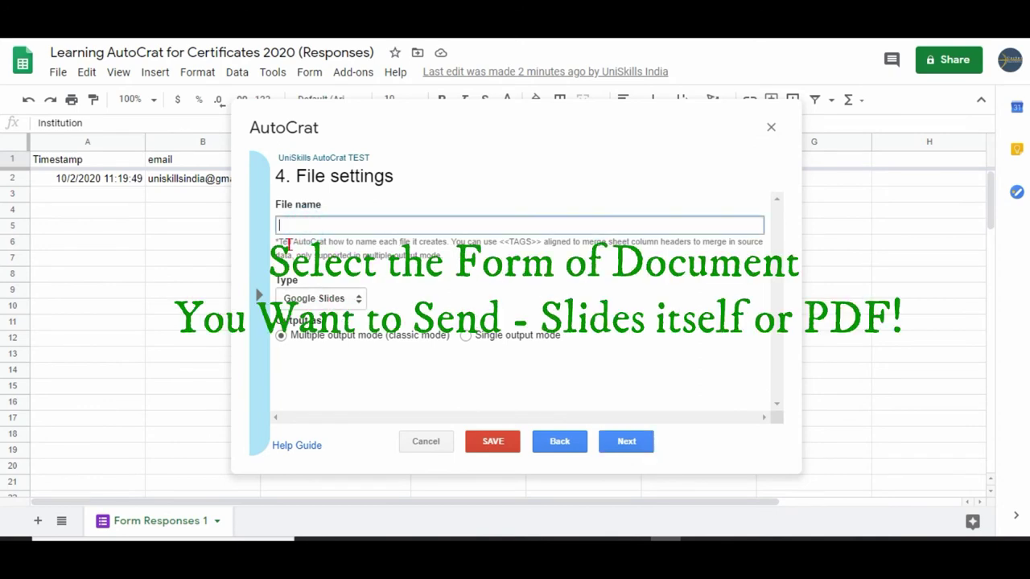
type("Th")
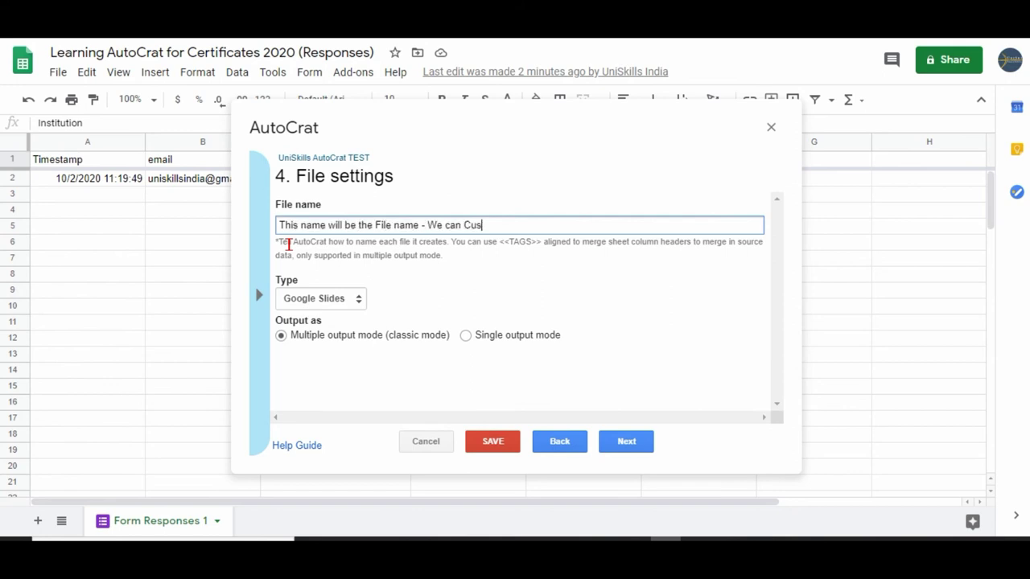
key("ctrl+a")
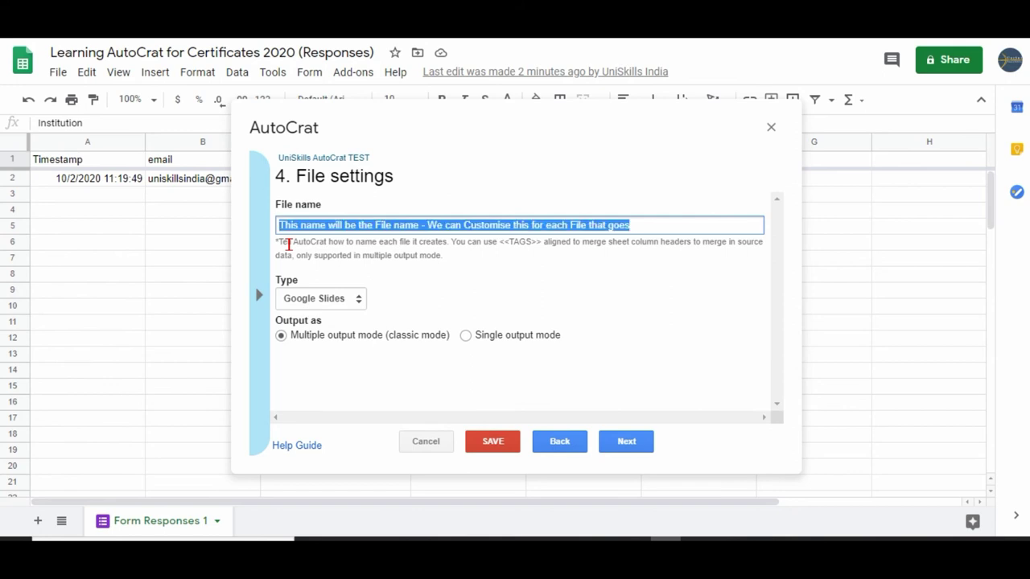
key("BackSpace")
left_click(259, 294)
left_click(301, 322)
type("<<NAME>>")
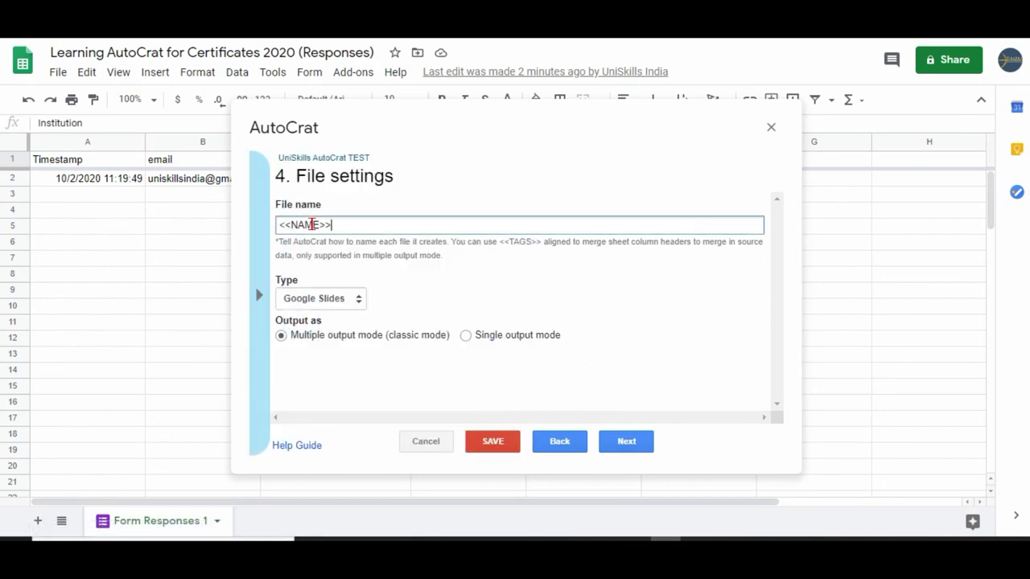
Step: Finish the file name as <<NAME>>_UniSkills_… and set the output type to PDF
type("_Paste this tag so that the name of the receiver becomes the FILE NAME in Your Google Drive")
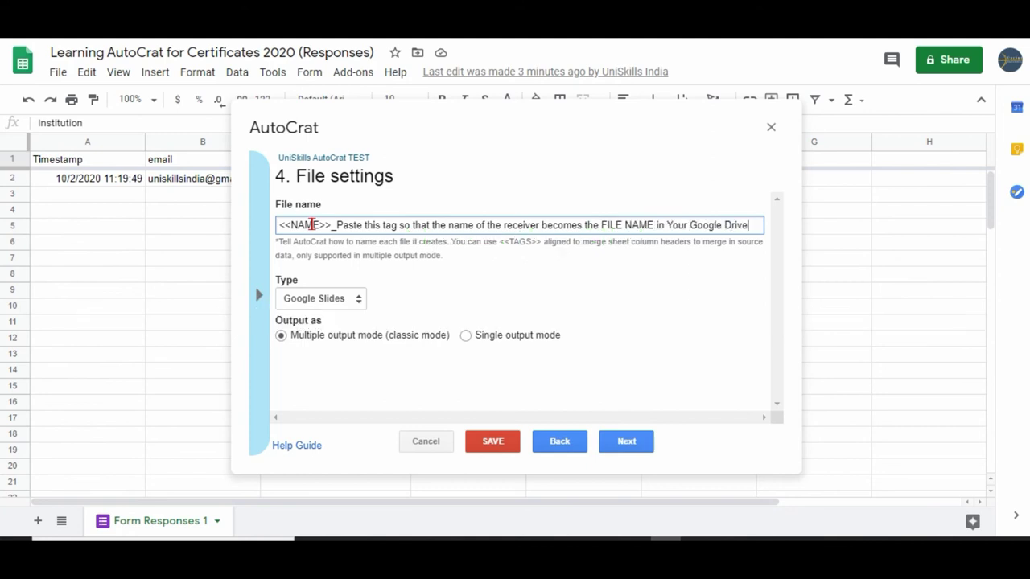
key("BackSpace")
key("BackSpace")
key("BackSpace")
key("BackSpace")
key("BackSpace")
key("BackSpace")
type("rat")
left_click(321, 298)
left_click(326, 323)
left_click(631, 441)
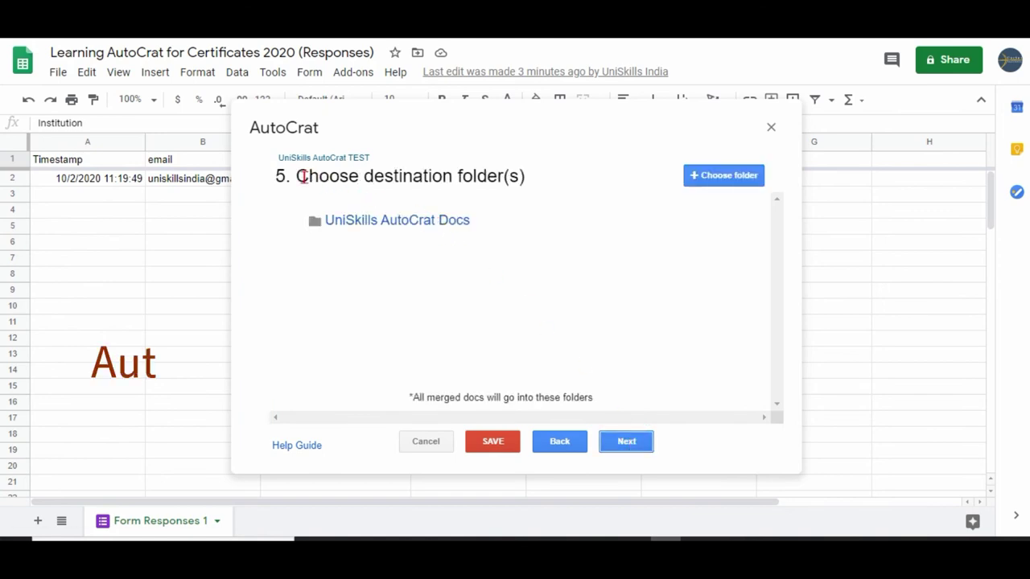
Step: Choose UniSkills AutoCrat Docs as the destination folder for the merged documents
left_click_drag(298, 176, 746, 183)
left_click(746, 183)
type("The C")
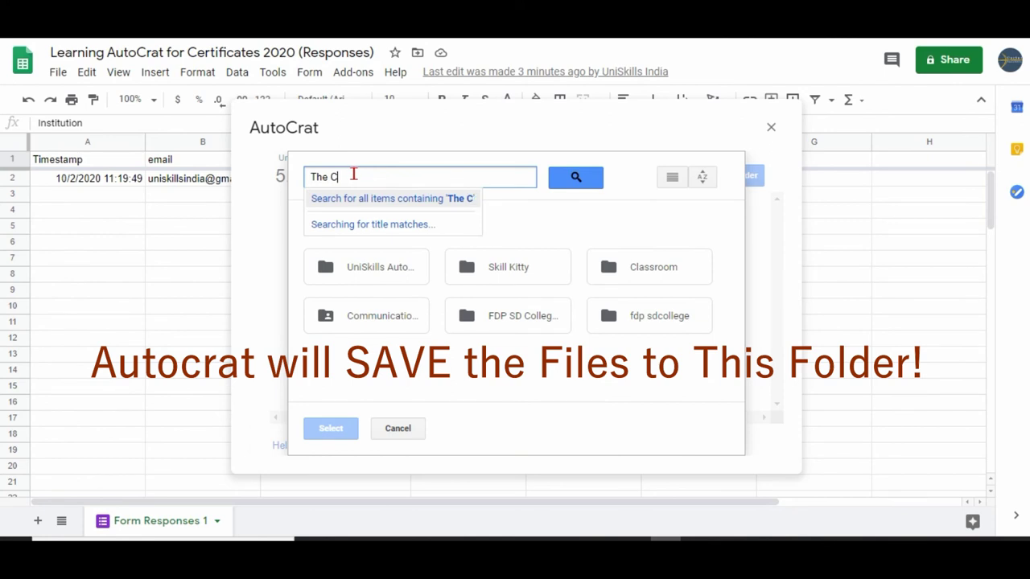
type("reated Certificates will be Stored here")
left_click(326, 267)
left_click(331, 428)
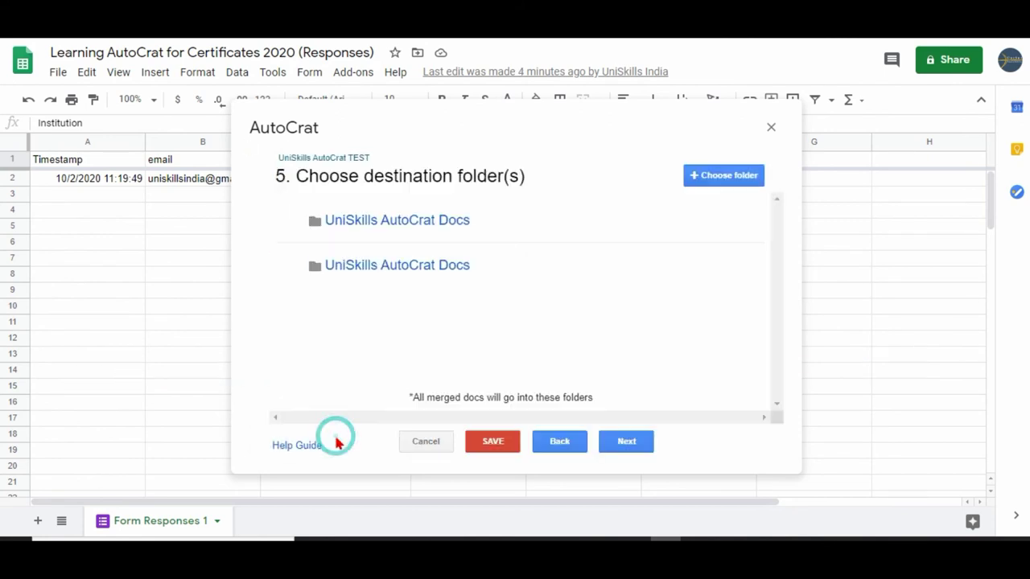
Step: Skip the dynamic folder and merge condition steps, then set Share doc? to Yes
left_click(634, 450)
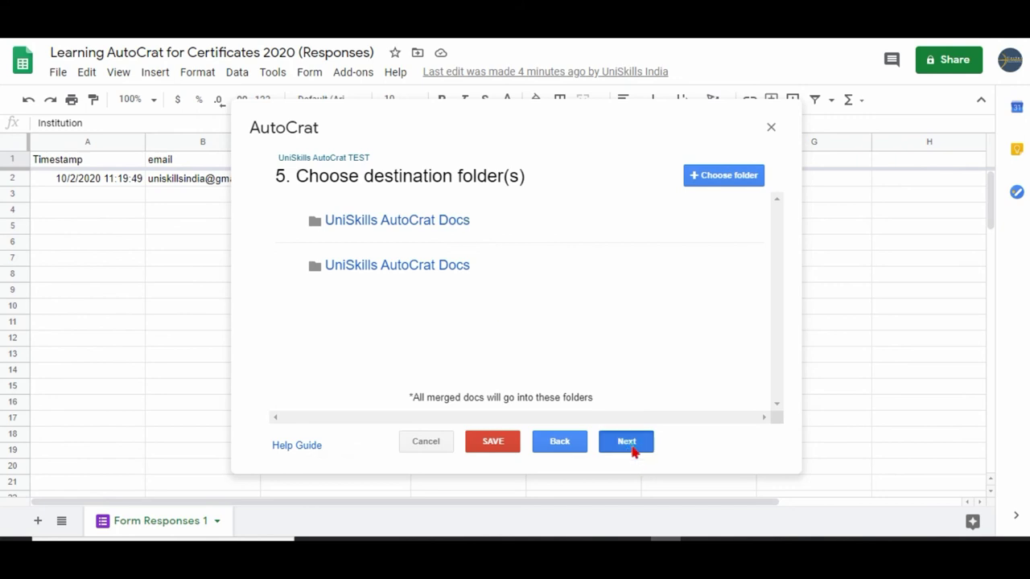
left_click(636, 443)
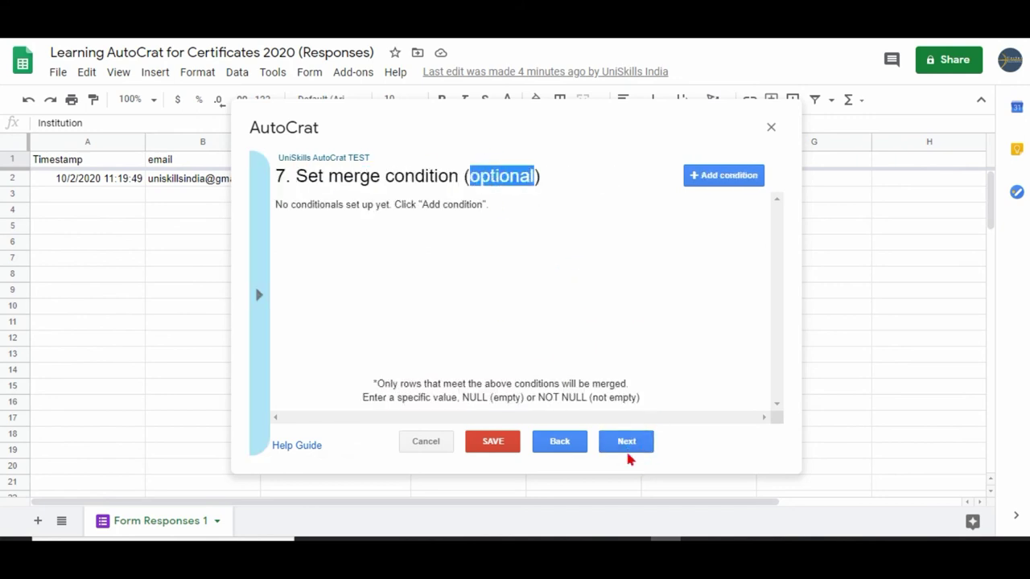
left_click(628, 444)
left_click(287, 225)
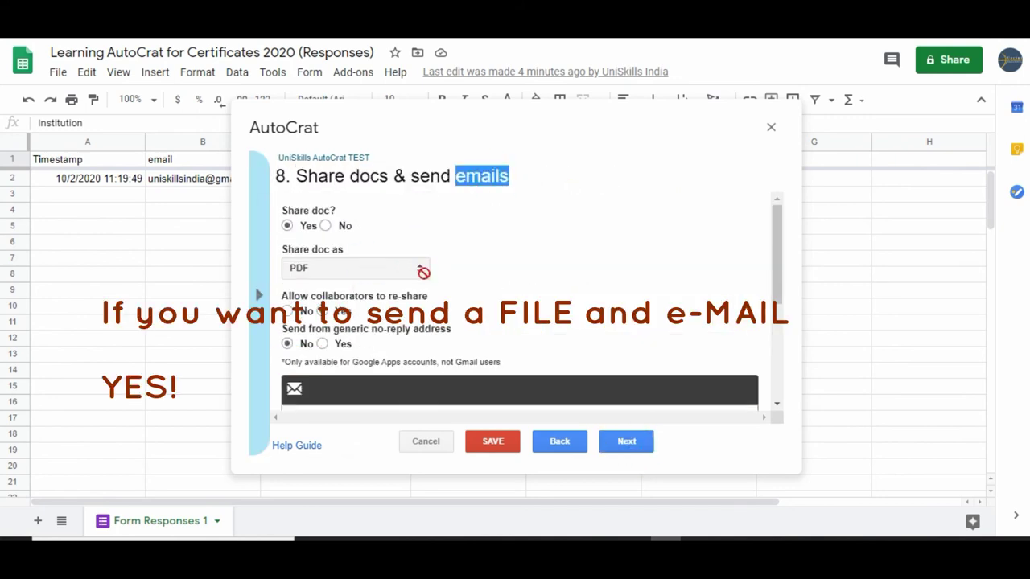
Step: Enter the email subject 'Subject of the e-Mail' and check the list of copyable merge tags
scroll(520, 306, "down", 5)
left_click(359, 356)
type("Subject of the e-Mail")
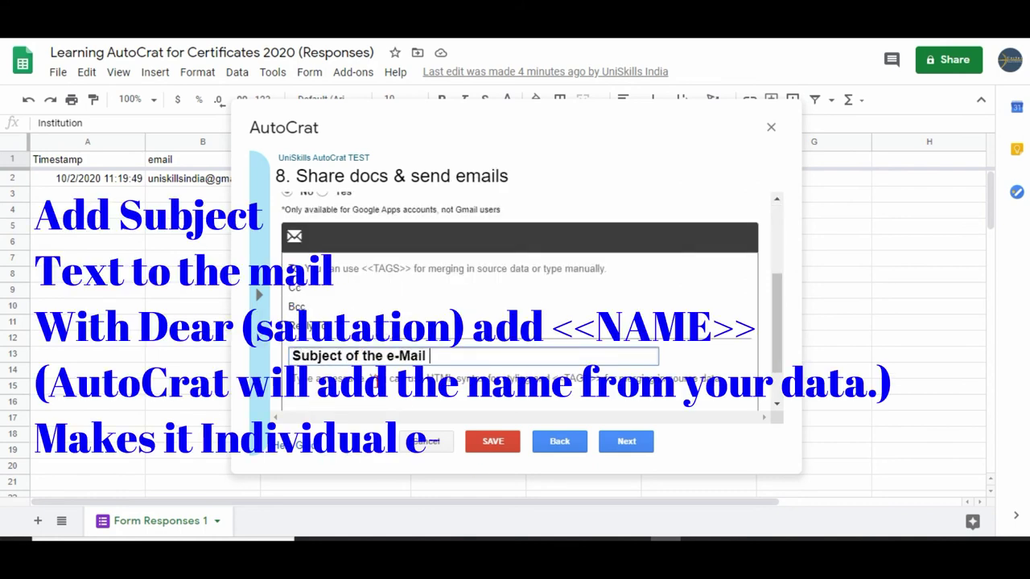
left_click(255, 318)
left_click(350, 383)
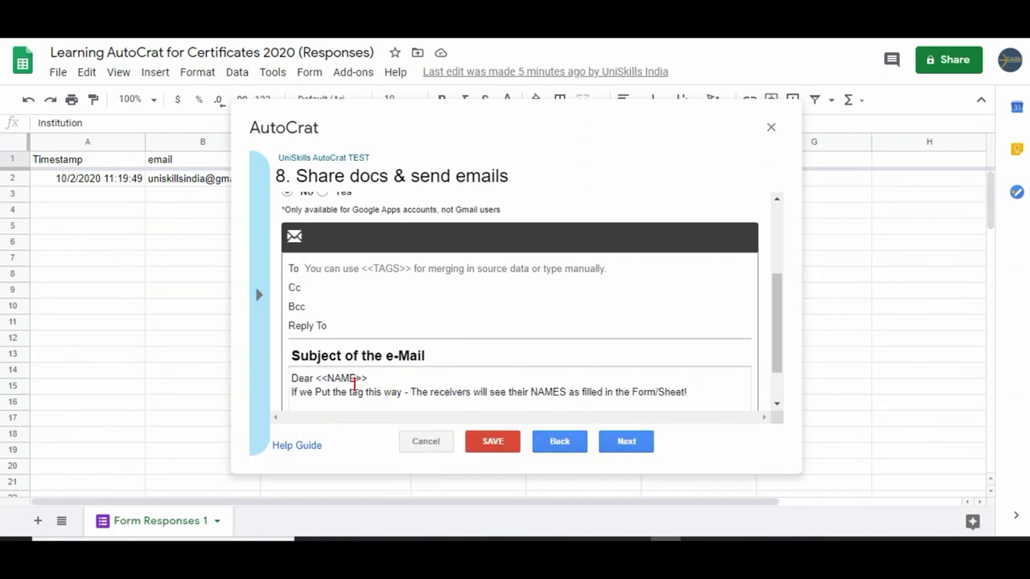
Step: Write the email body with a faculty of <<Institution>> line, 'Thank You!' and a sign-off
key("Return")
type("These TAGS FE")
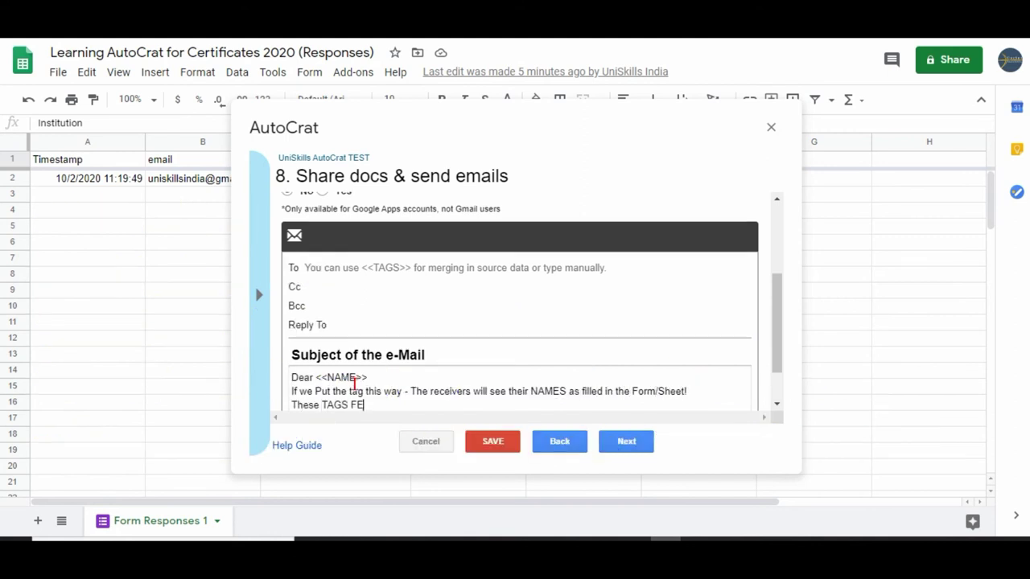
type(" the mail.")
key("Return")
key("Return")
type("Please Find attached your c")
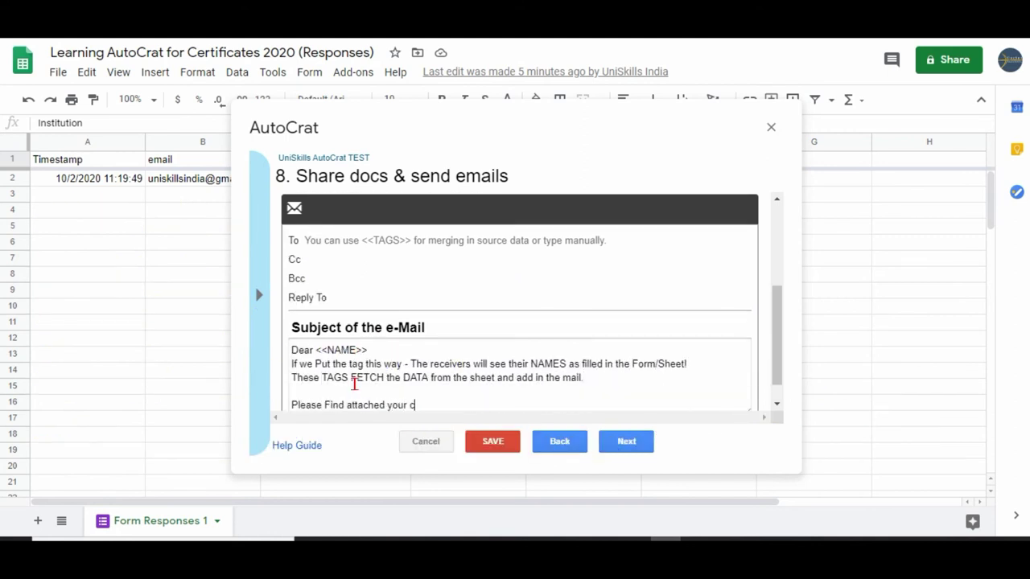
type("faculty of")
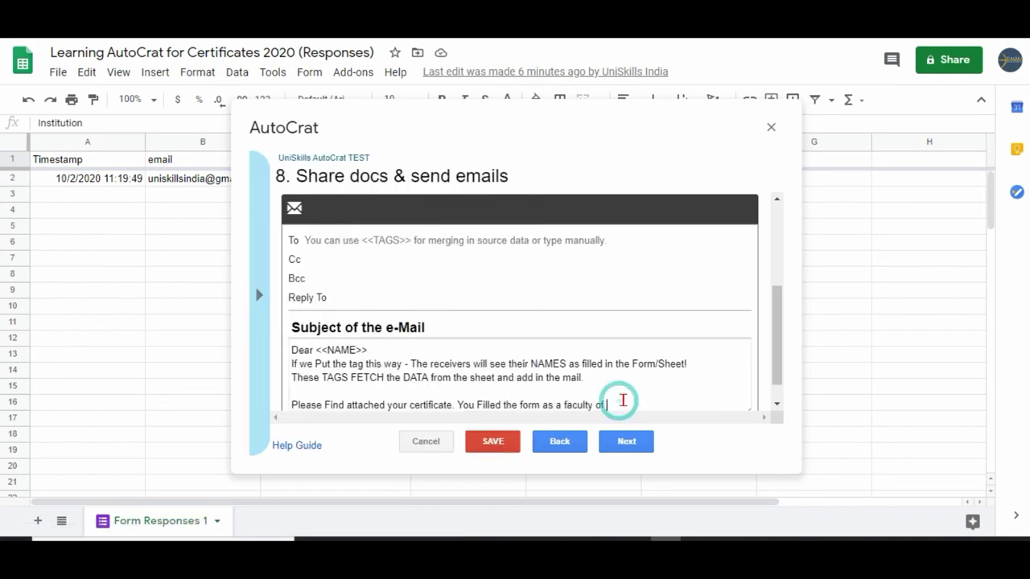
type(" <<Institution>>")
key("Return")
key("Return")
type("Thank You!")
key("Return")
key("Return")
type("Uni")
scroll(329, 298, "up", 2)
Step: Replace the To placeholder with the pasted <<email>> tag and clear the Cc placeholder text
left_click(329, 289)
type("Add")
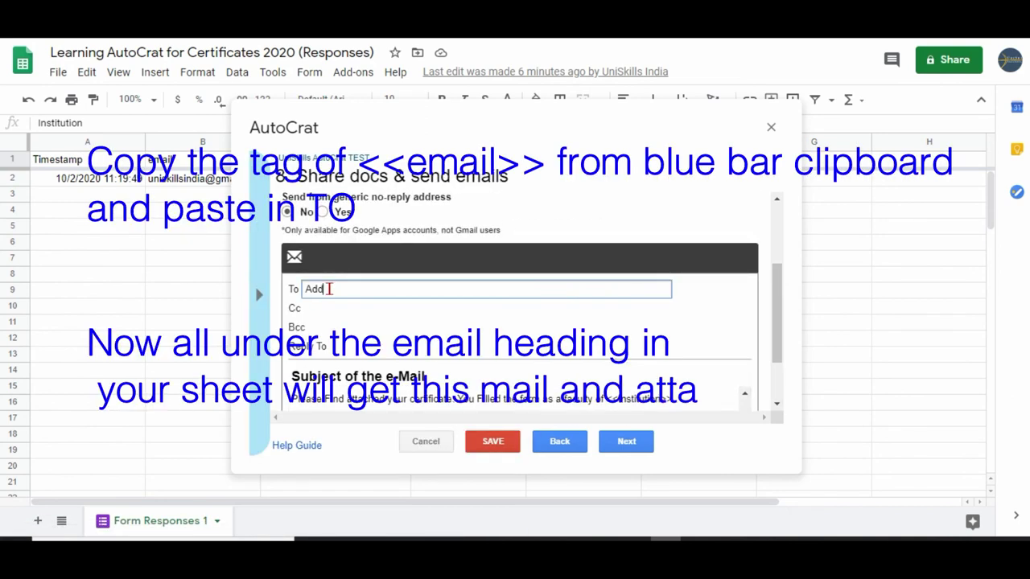
type(" the e-mails from Sheet by copying the TAG")
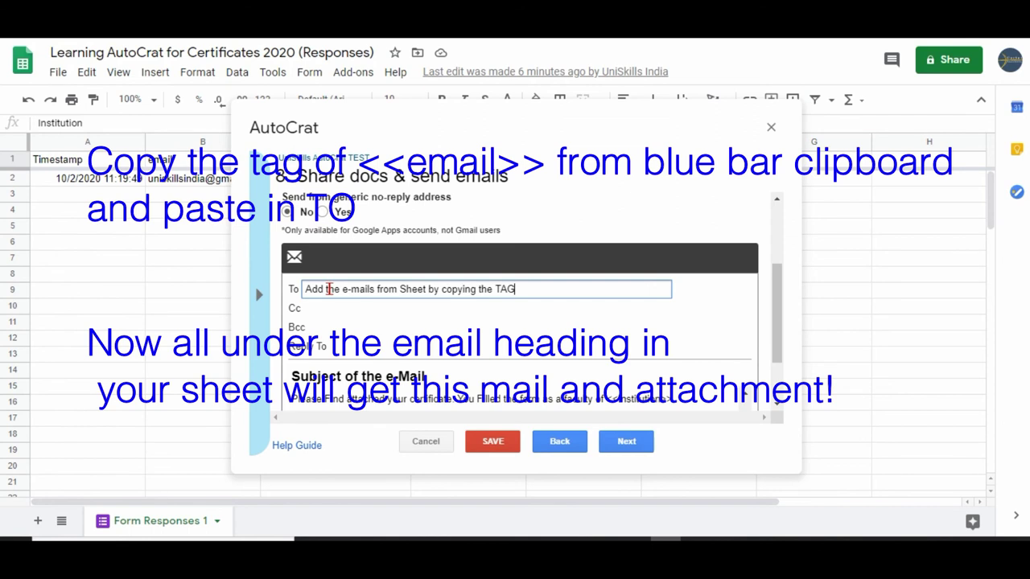
key("ctrl+a")
key("BackSpace")
type("<<email>>")
left_click(349, 309)
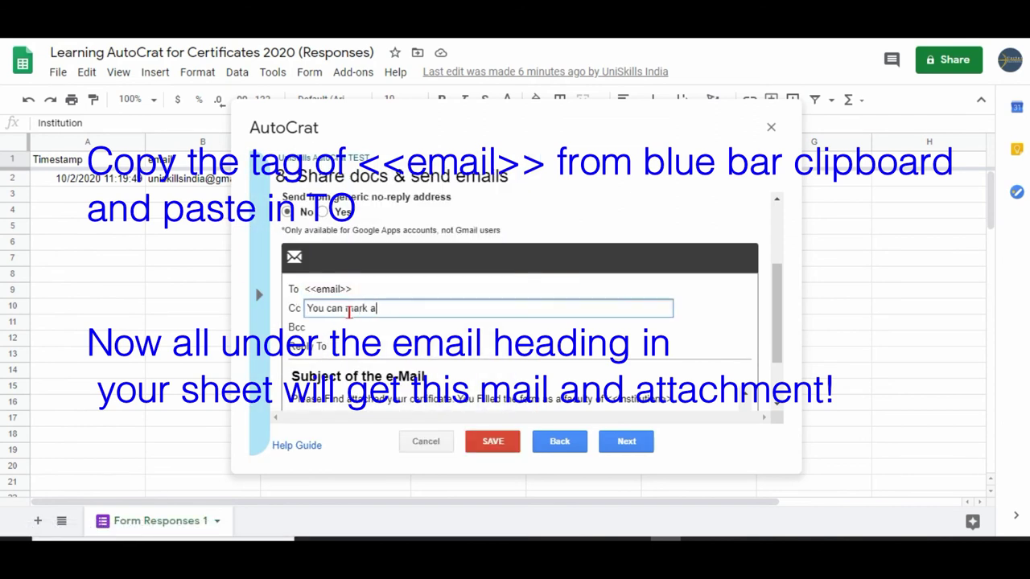
type("copy to yourself or o")
key("ctrl+a")
key("BackSpace")
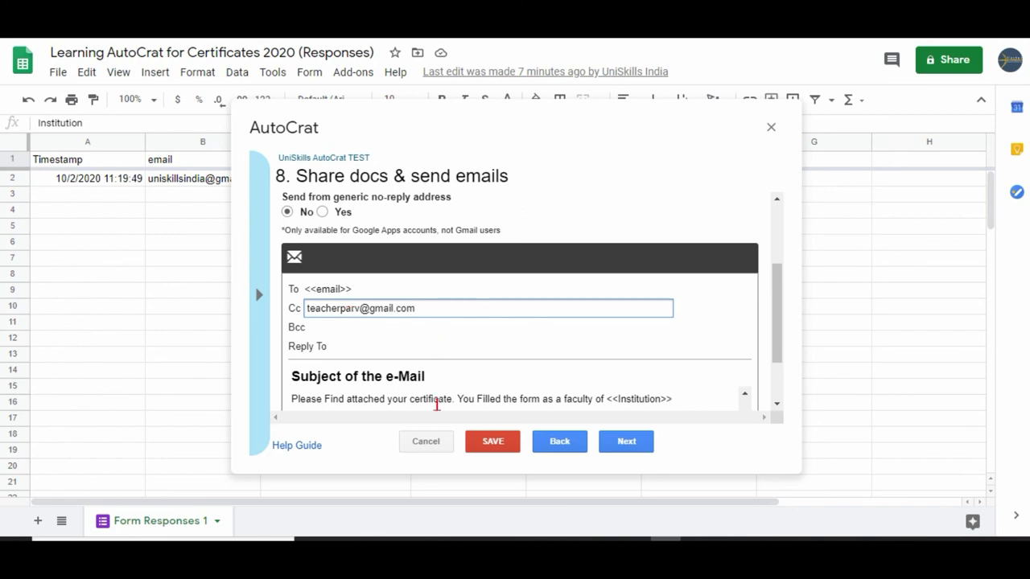
scroll(437, 386, "up", 3)
left_click(626, 441)
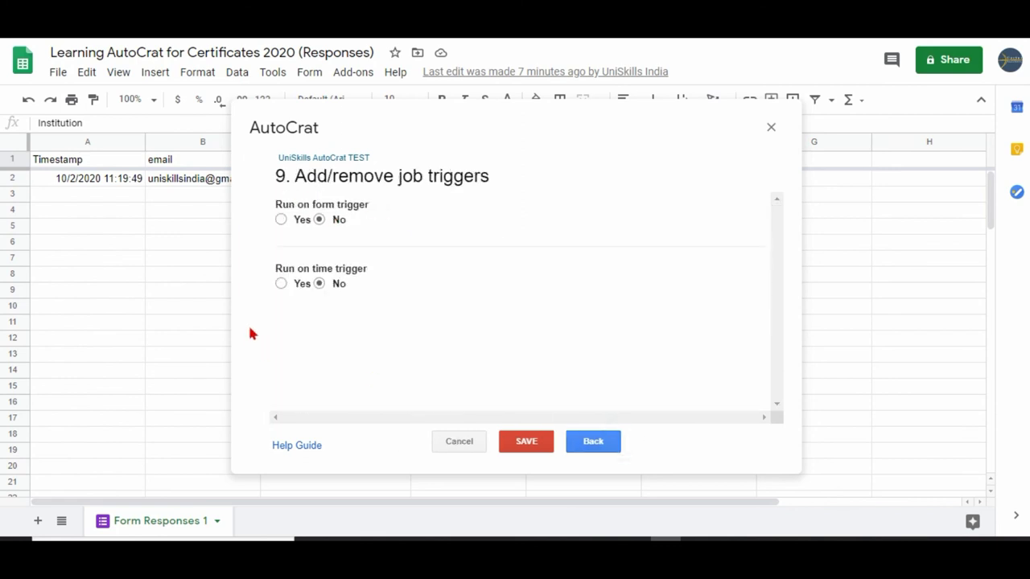
left_click_drag(275, 208, 391, 211)
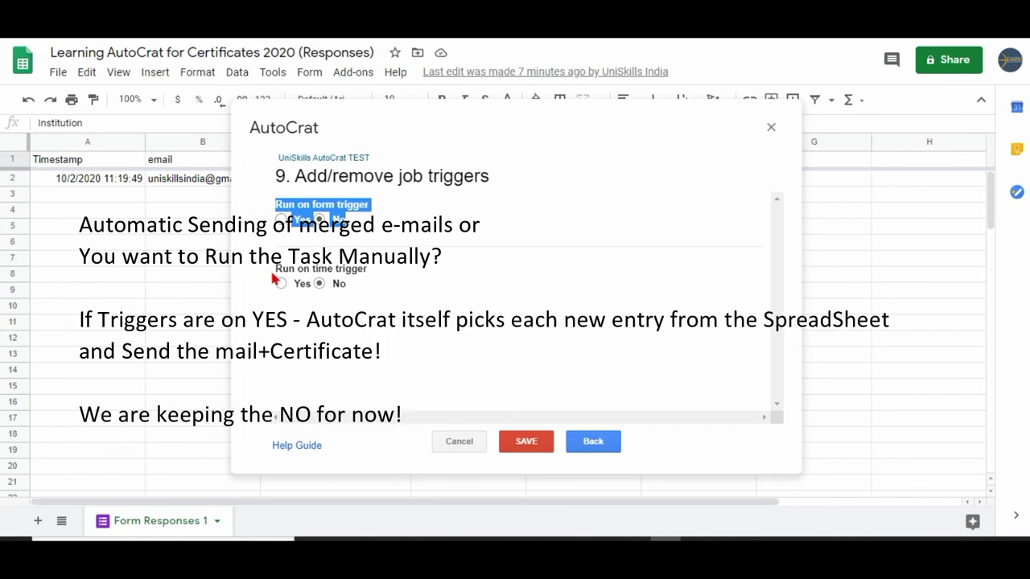
left_click_drag(272, 275, 408, 306)
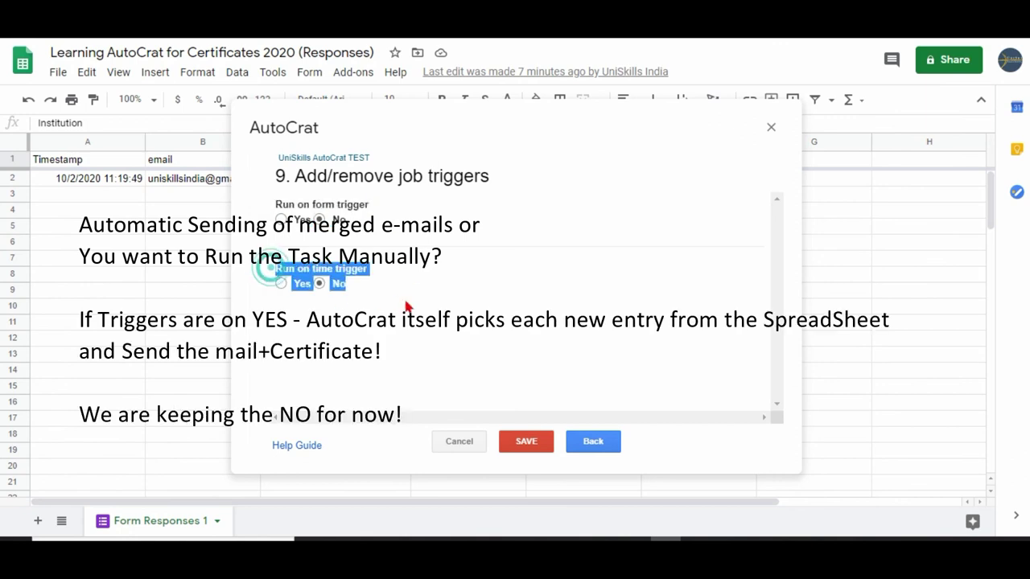
left_click(429, 345)
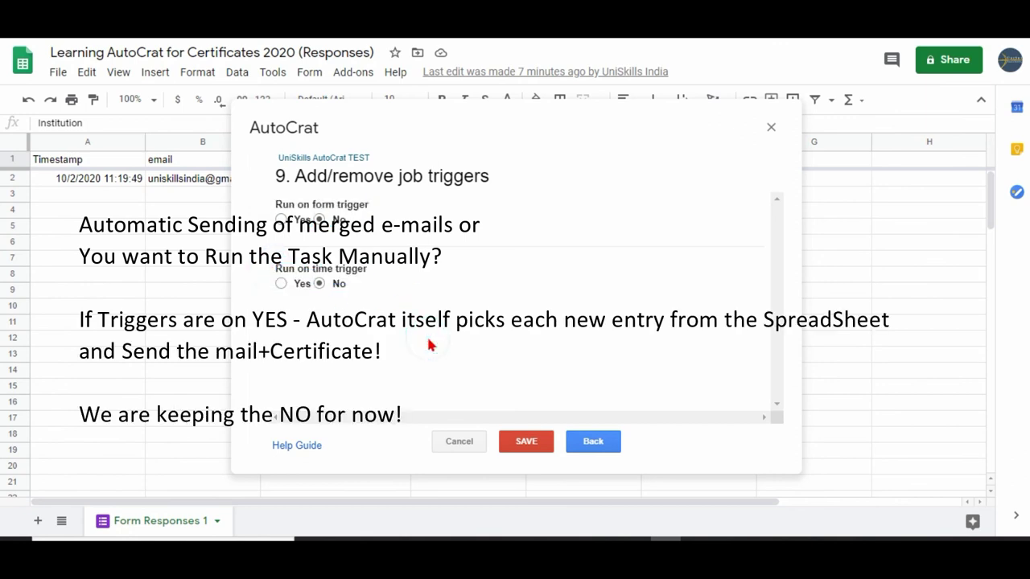
right_click(310, 447)
left_click(375, 331)
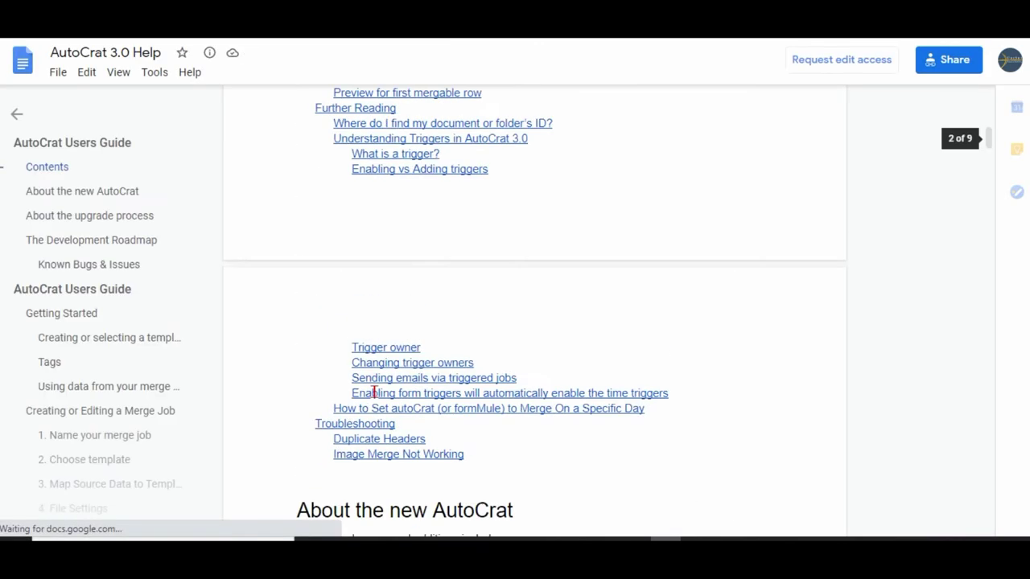
left_click_drag(297, 172, 729, 219)
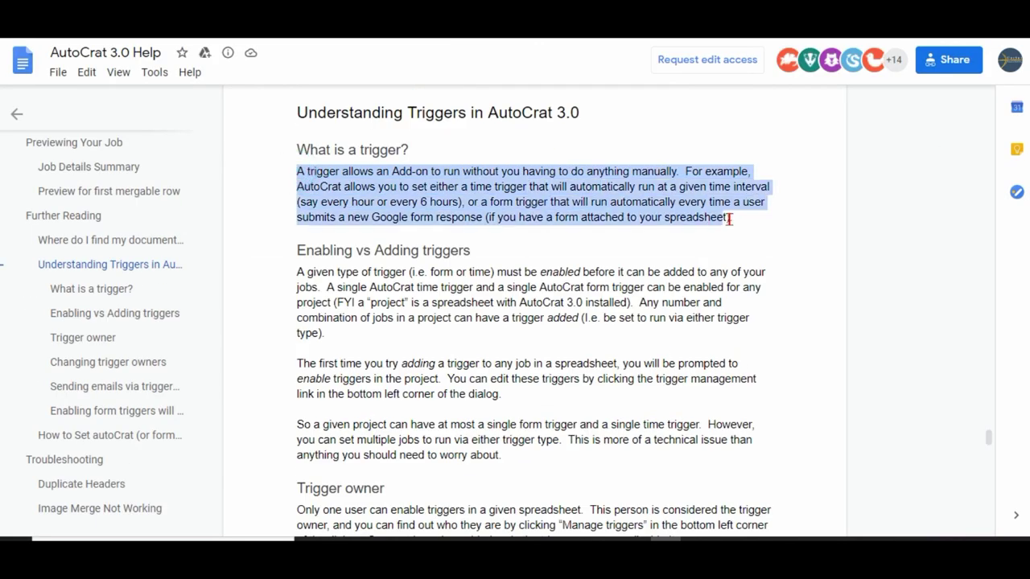
left_click(588, 172)
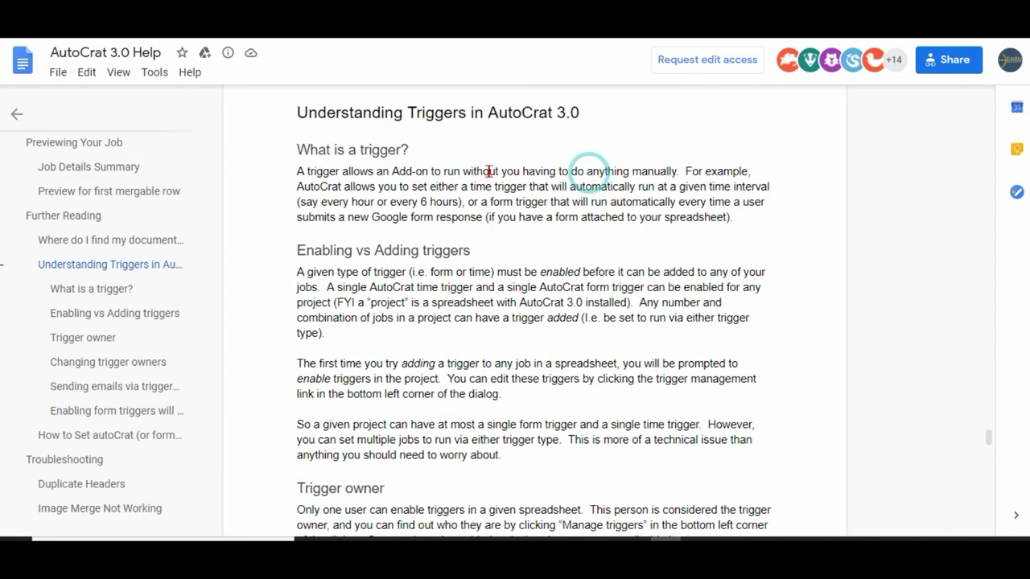
left_click_drag(464, 170, 674, 167)
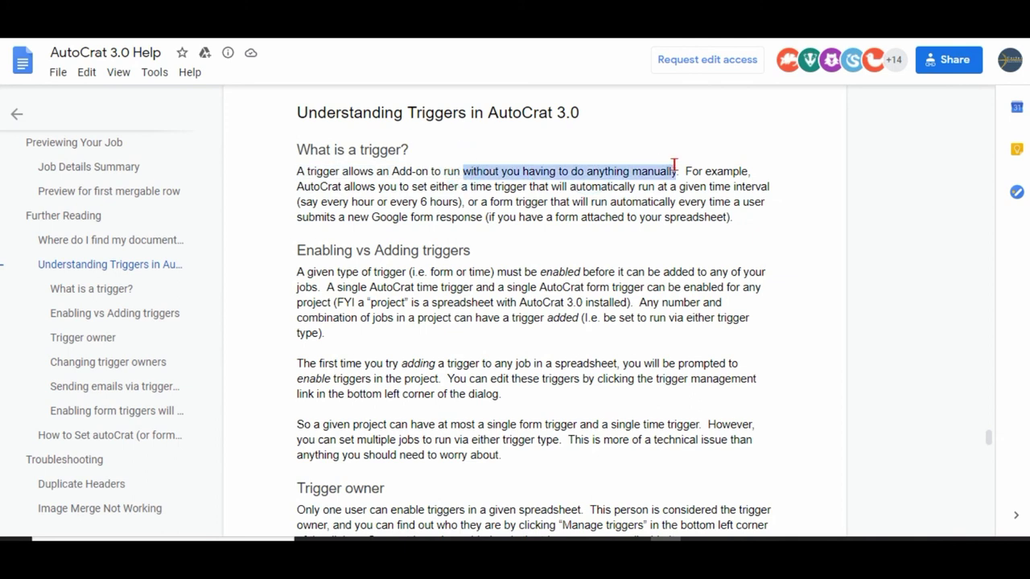
left_click(621, 244)
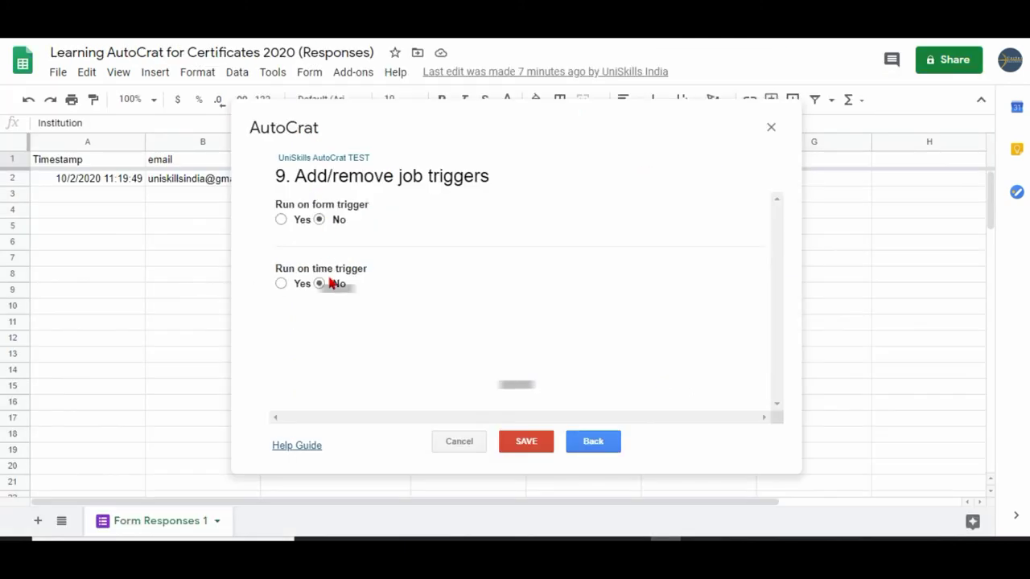
Step: Save the UniSkills AutoCrat TEST job and run it from the Existing Jobs list
left_click(531, 448)
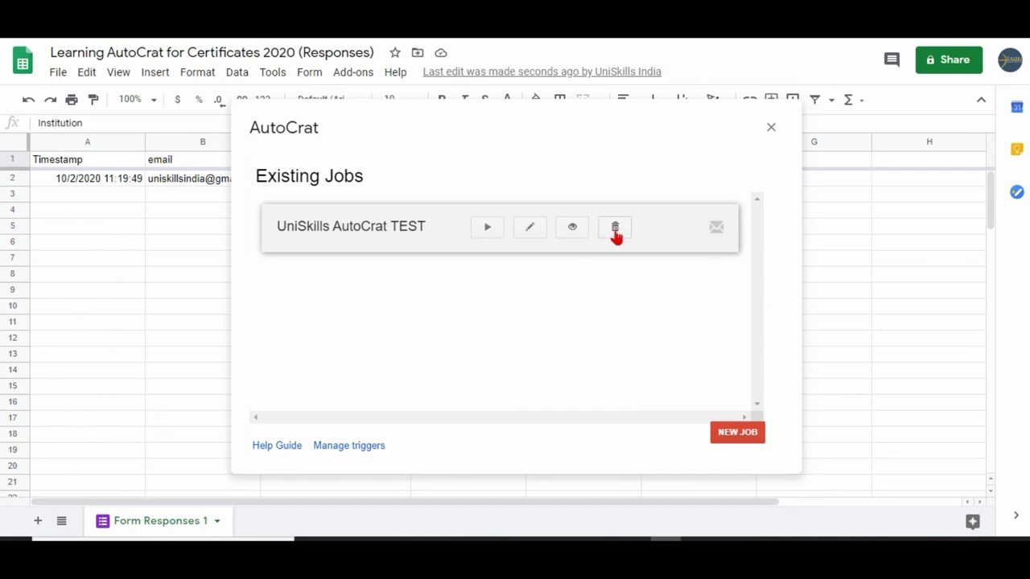
left_click(488, 230)
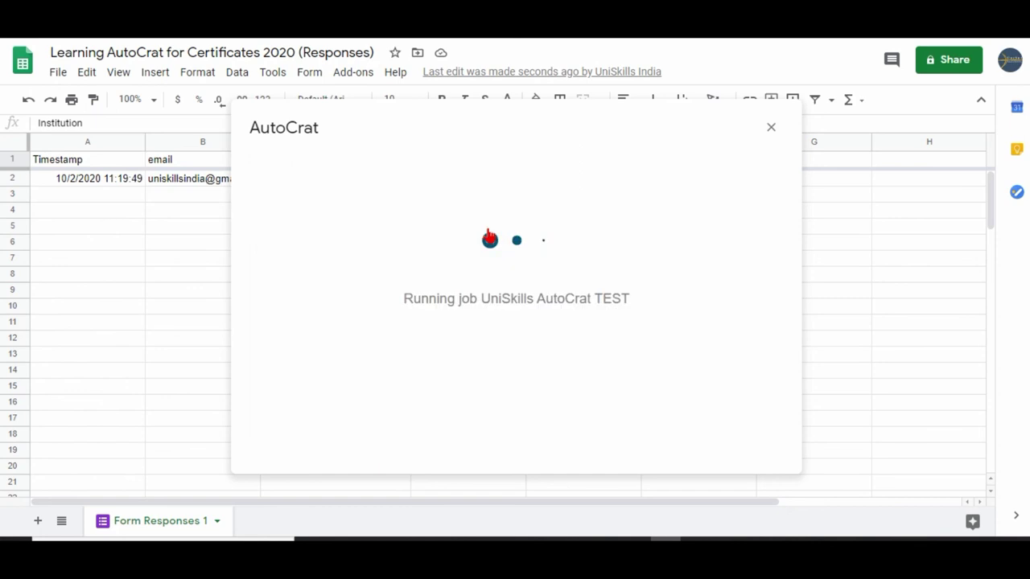